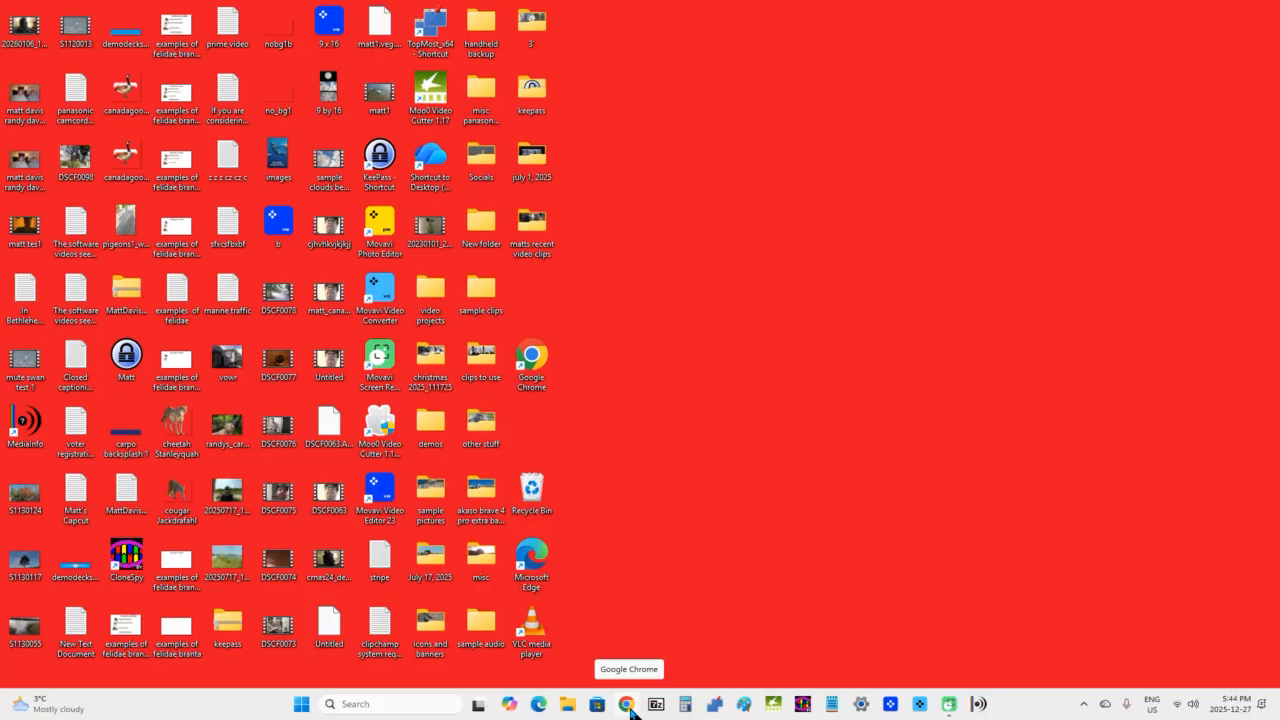
click(627, 705)
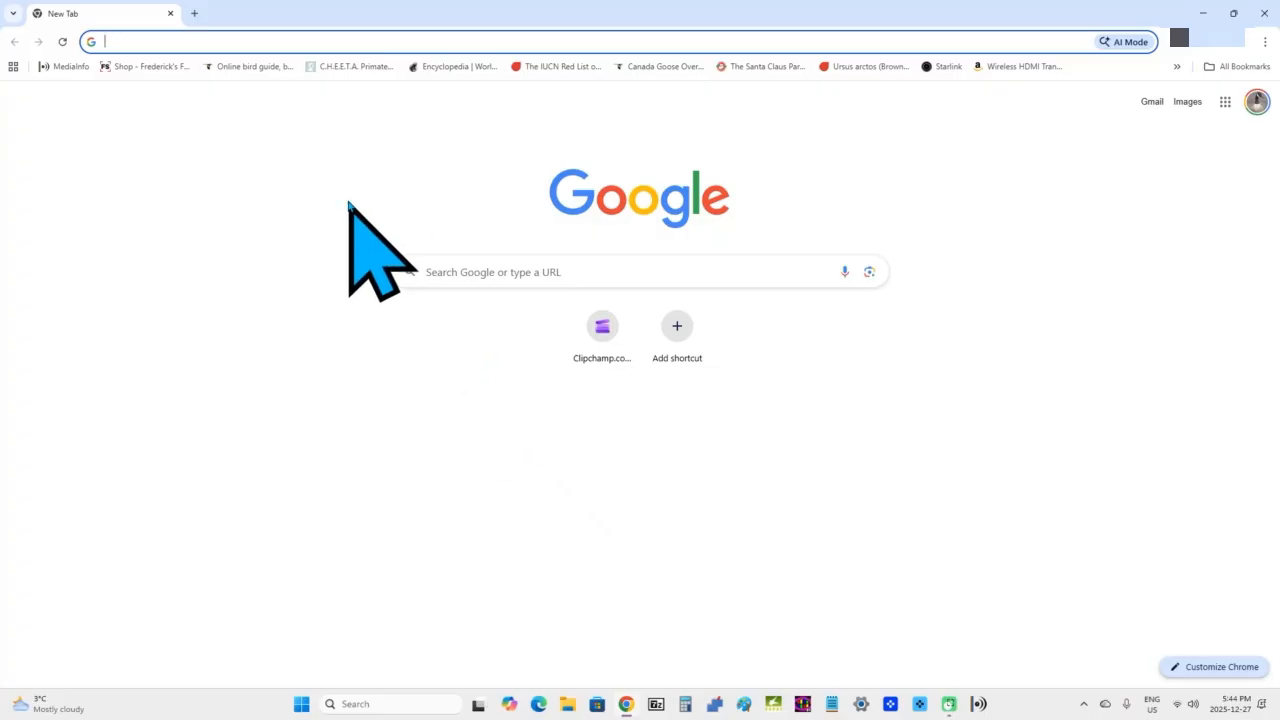
click(271, 41)
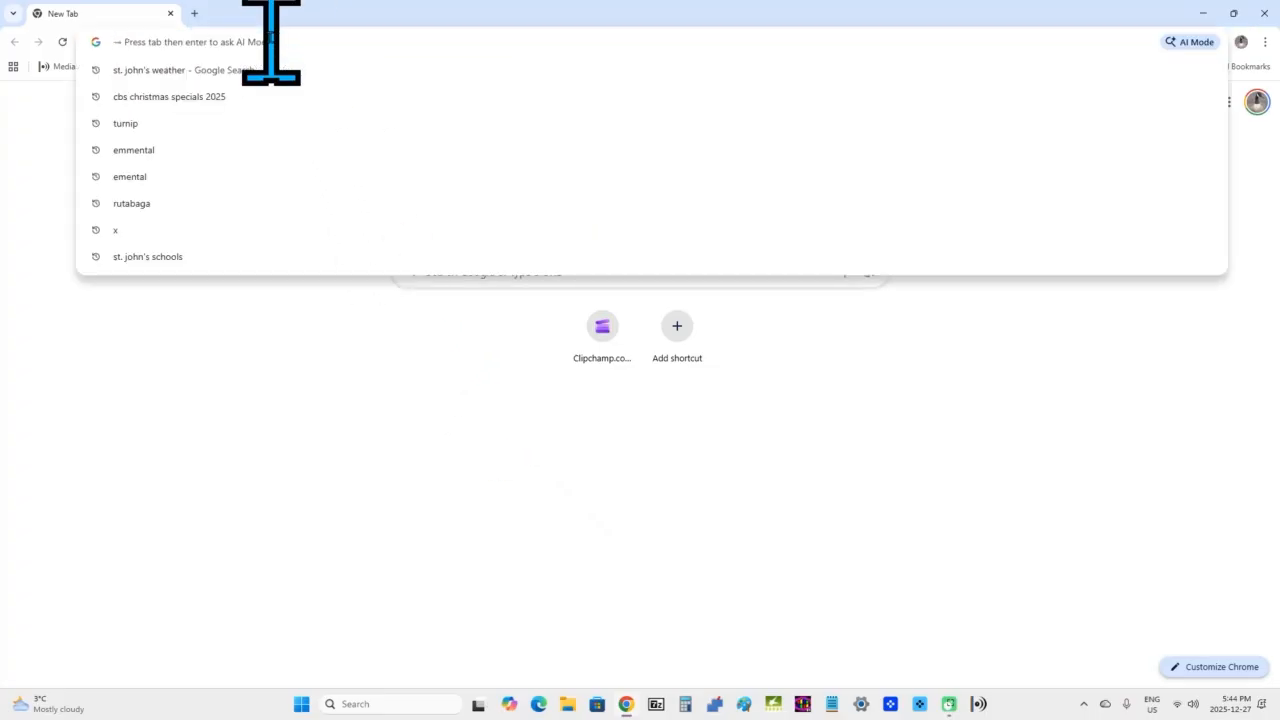
text(www.clipchamp.com)
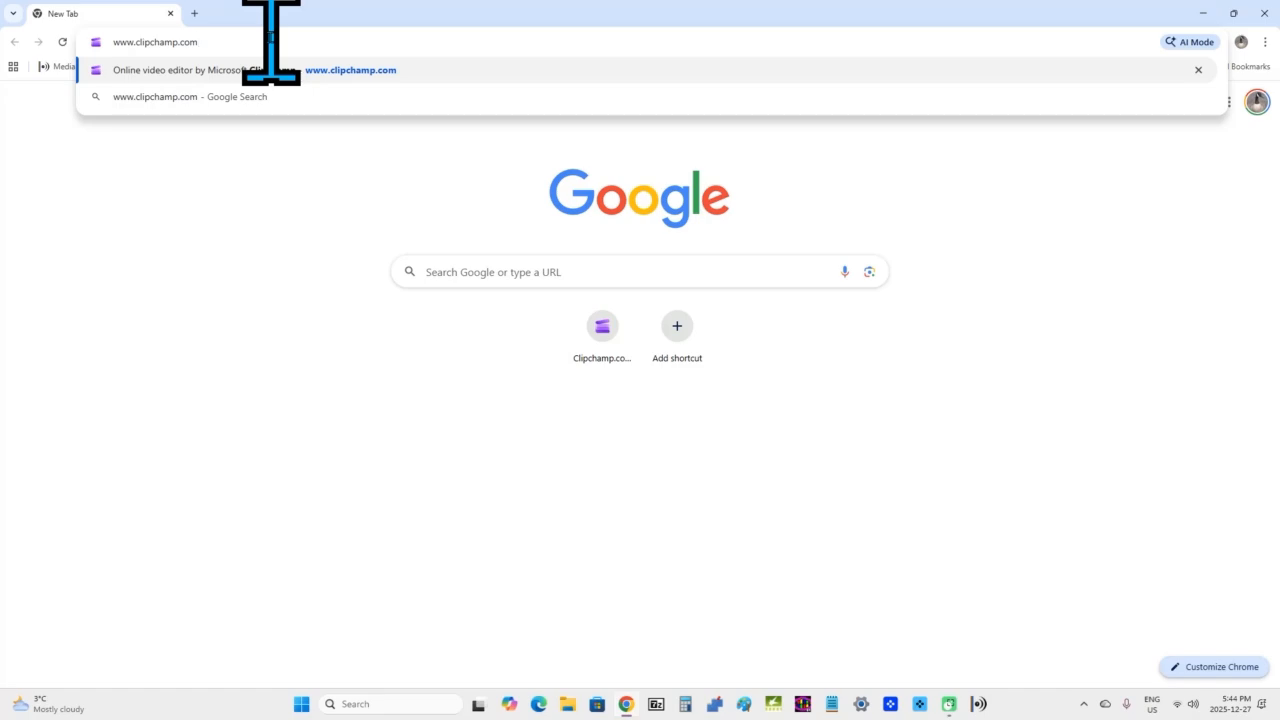
key(Return)
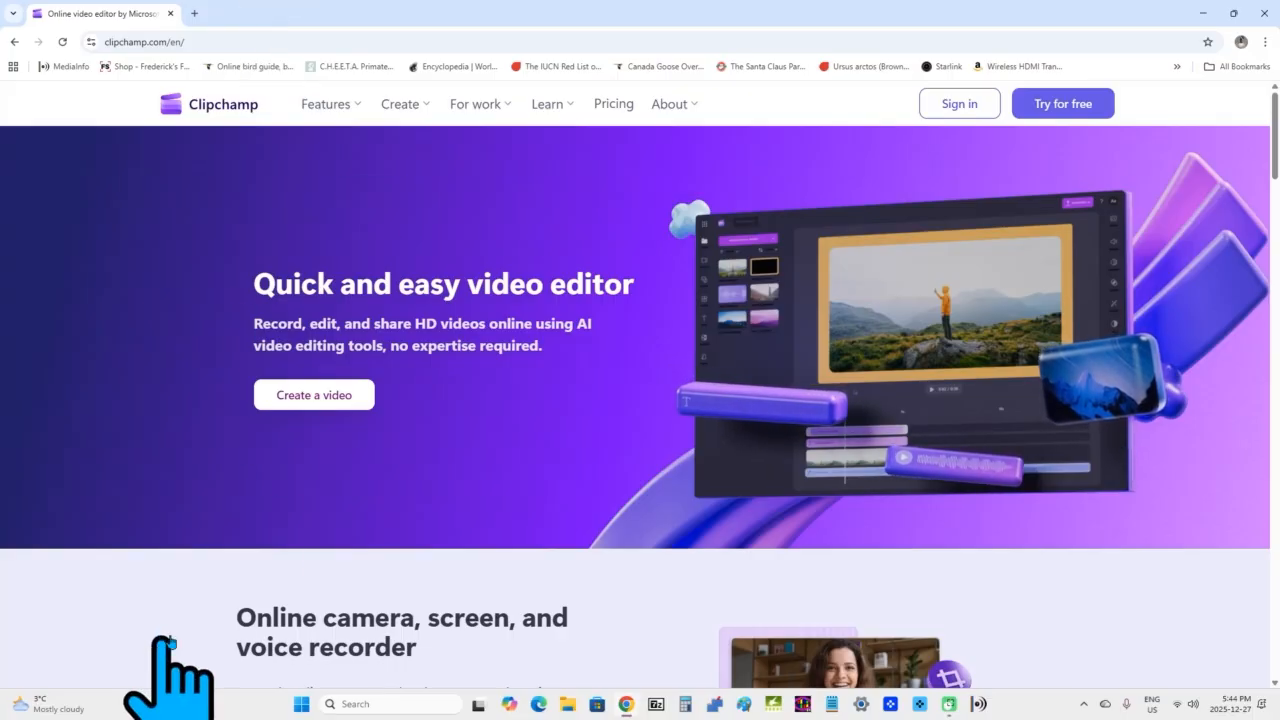
Sign in to Clipchamp with the saved Microsoft account.
click(960, 104)
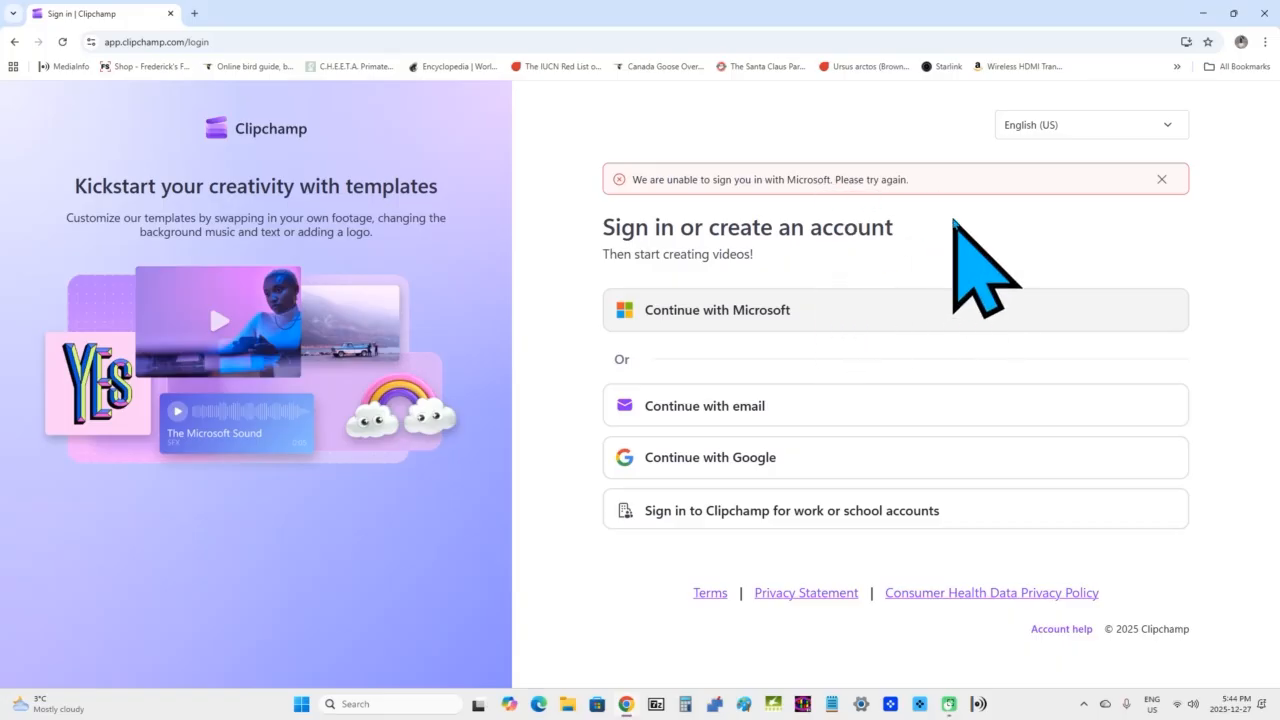
click(765, 318)
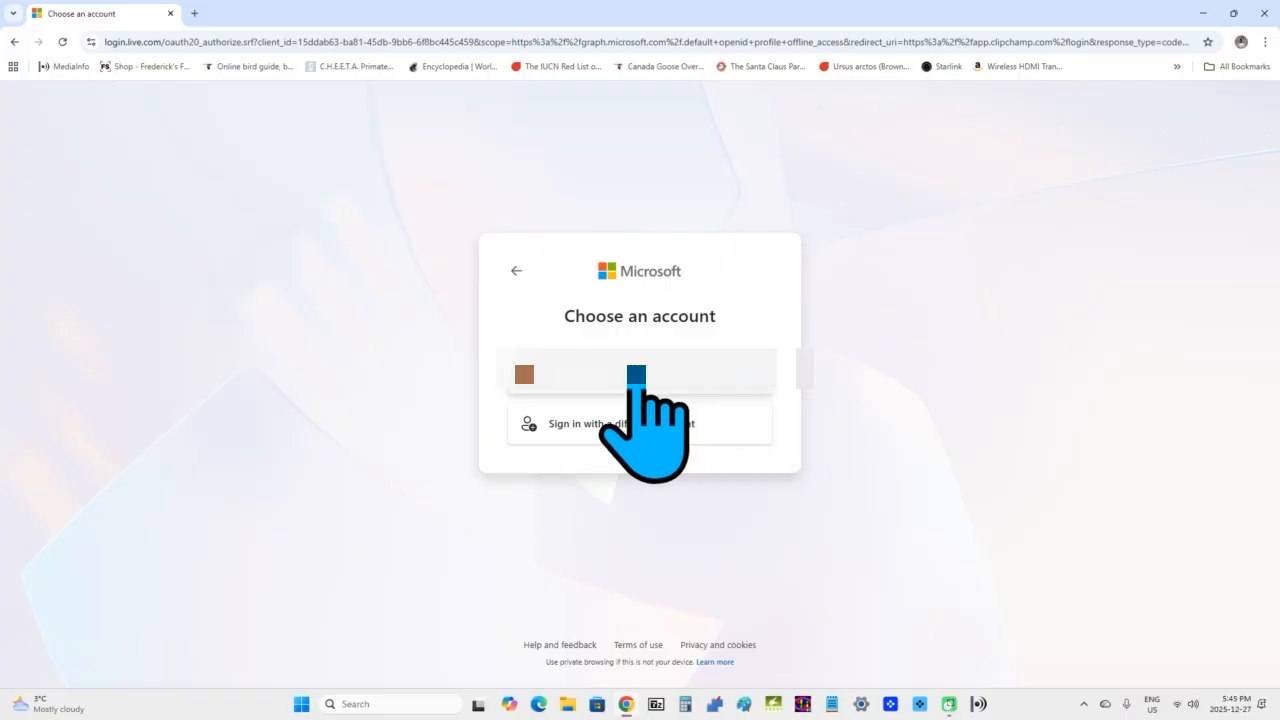
click(636, 380)
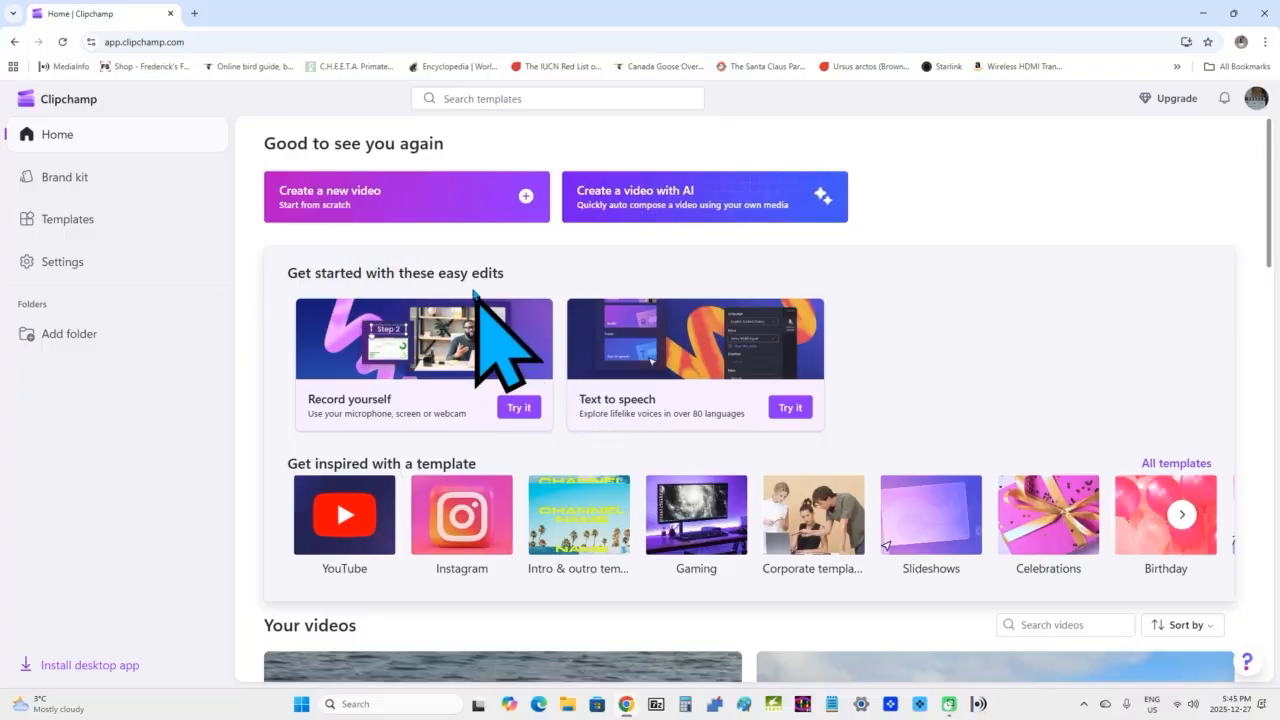
Create a new video from scratch titled "horizontal banding transition" with the Wide 16:9 aspect ratio.
click(433, 196)
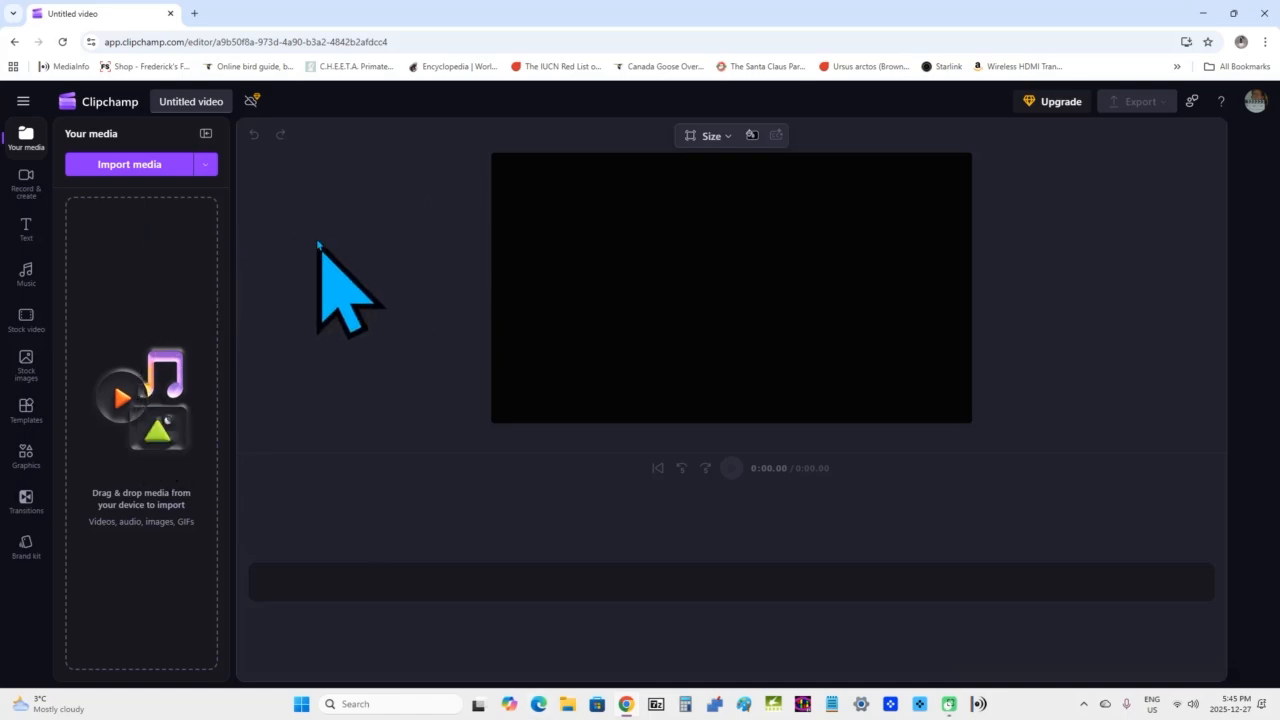
click(185, 100)
key(BackSpace)
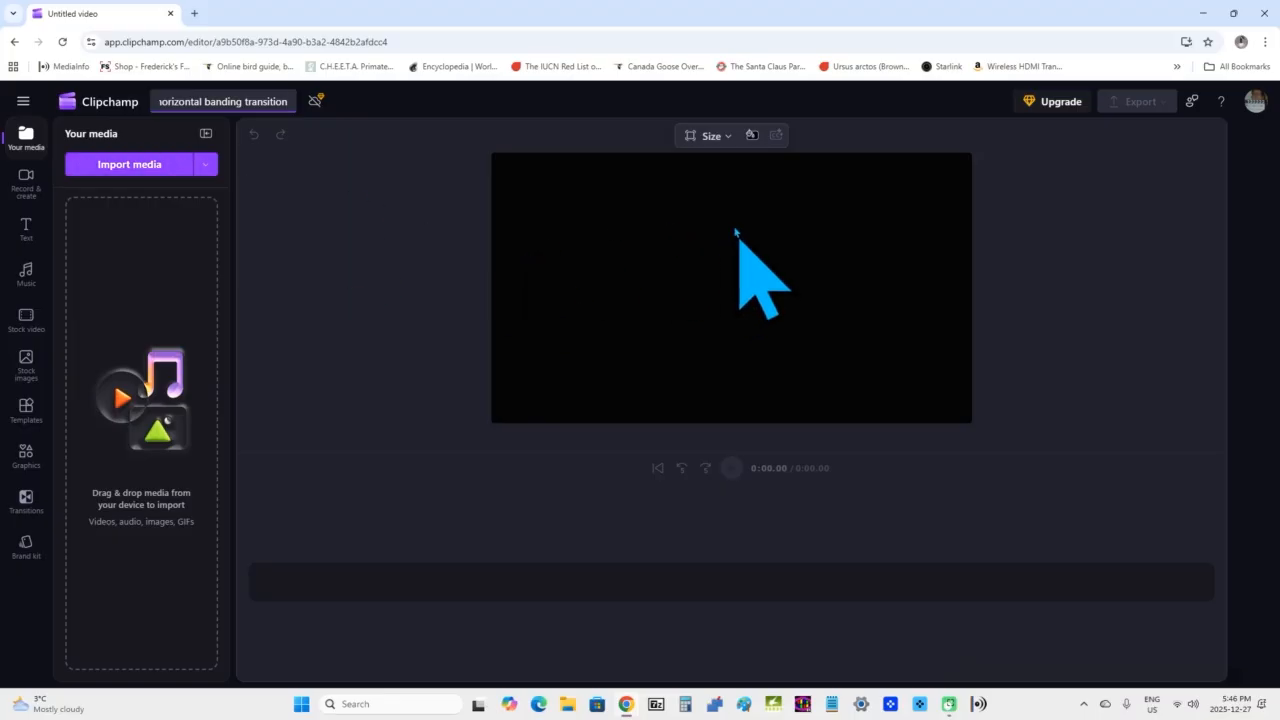
click(709, 142)
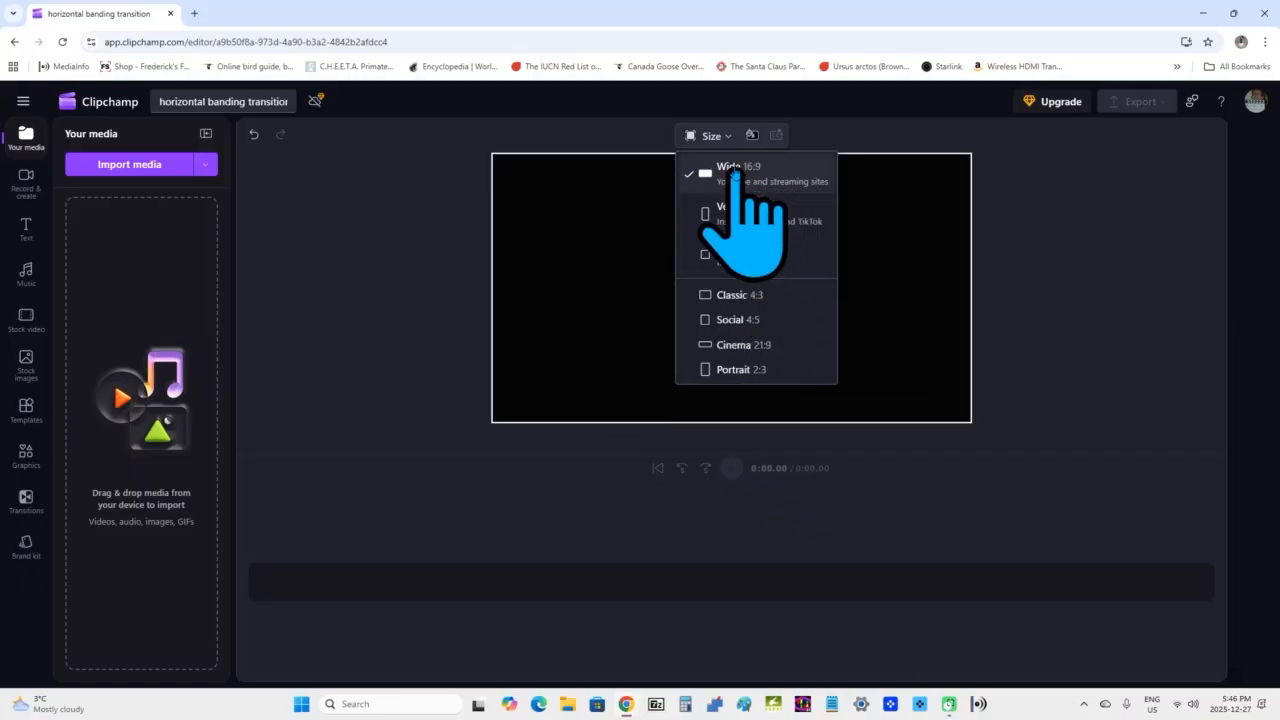
click(735, 172)
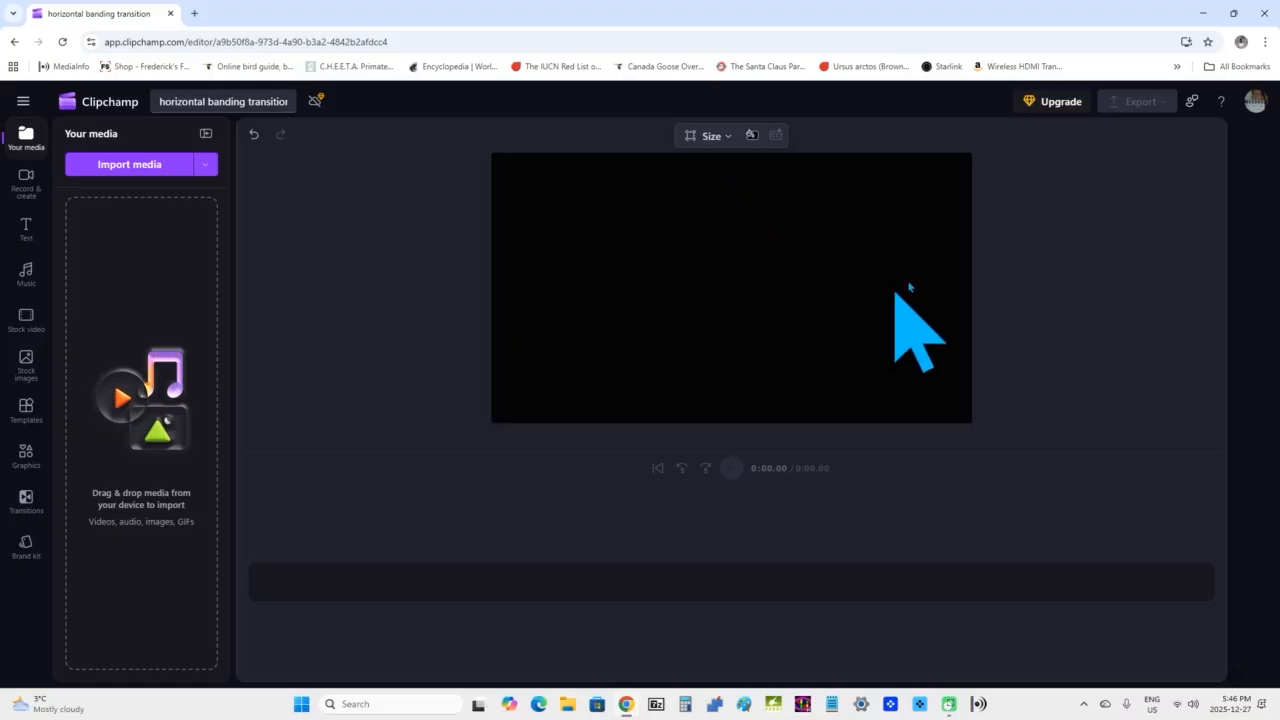
Import the clips 20250831_120124_02 and 20250831_121029 from the horizontal banding transition folder.
click(125, 166)
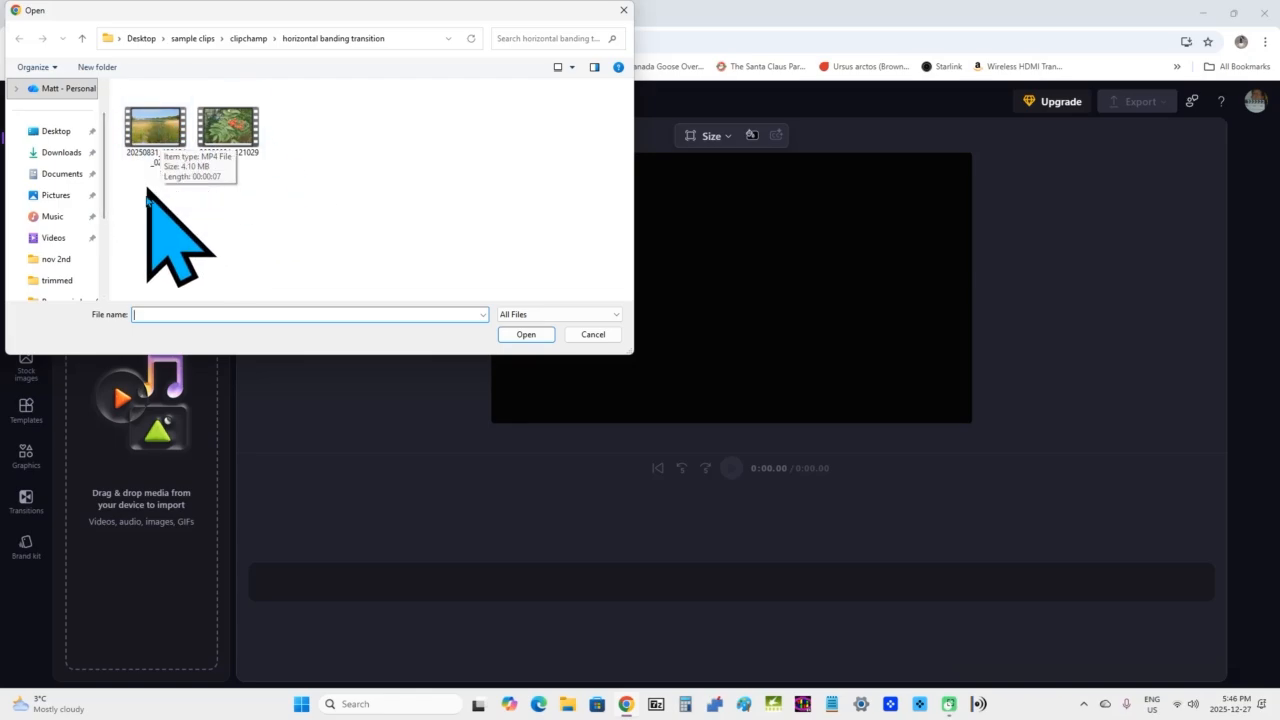
click(158, 128)
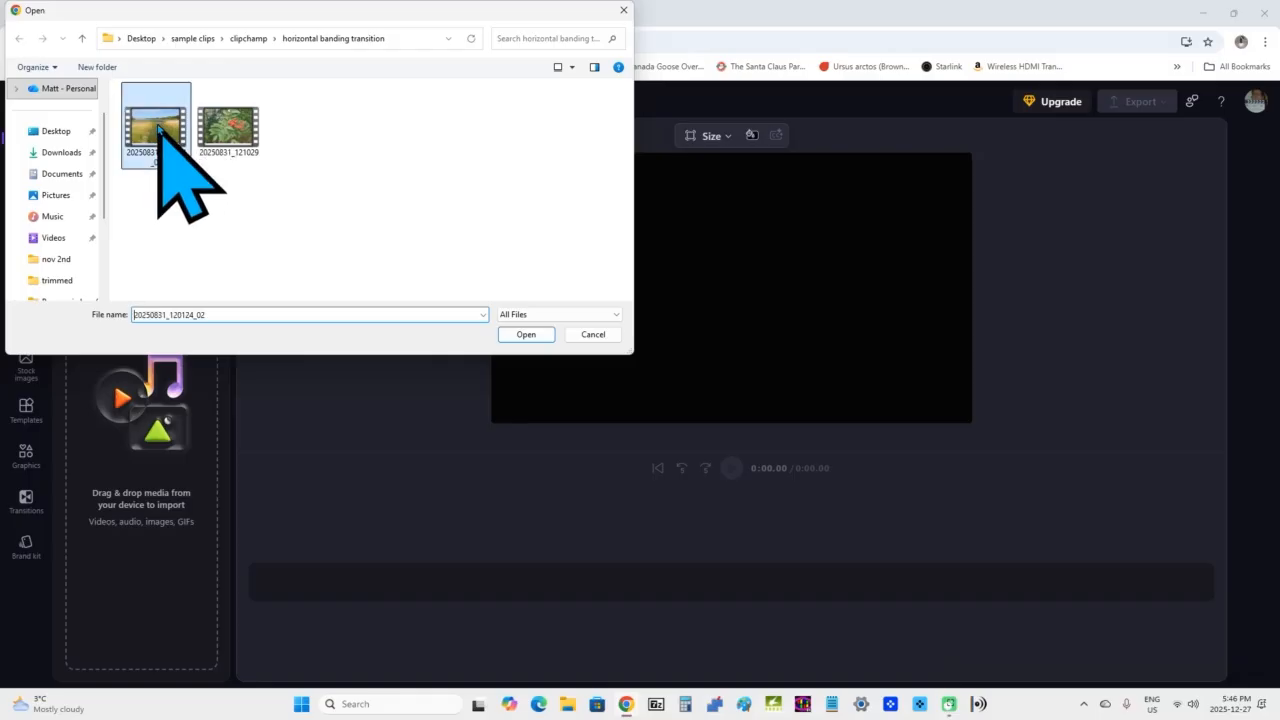
ctrl+click(240, 136)
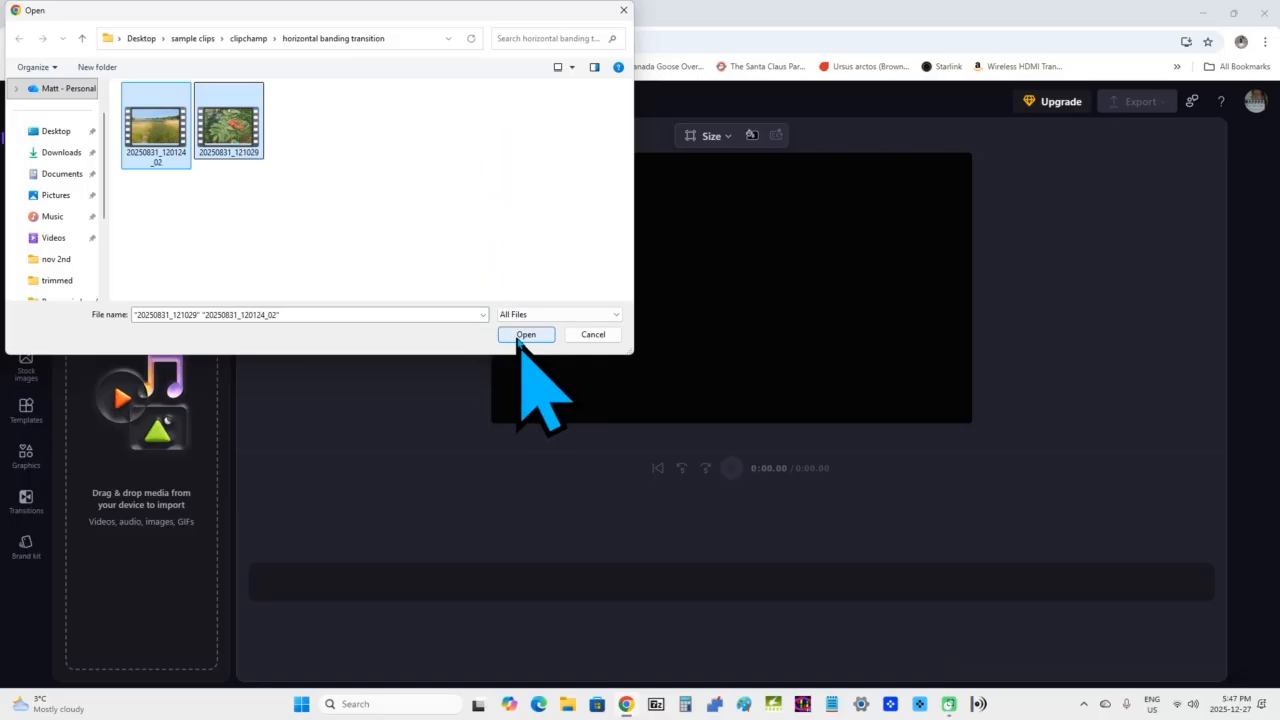
click(523, 335)
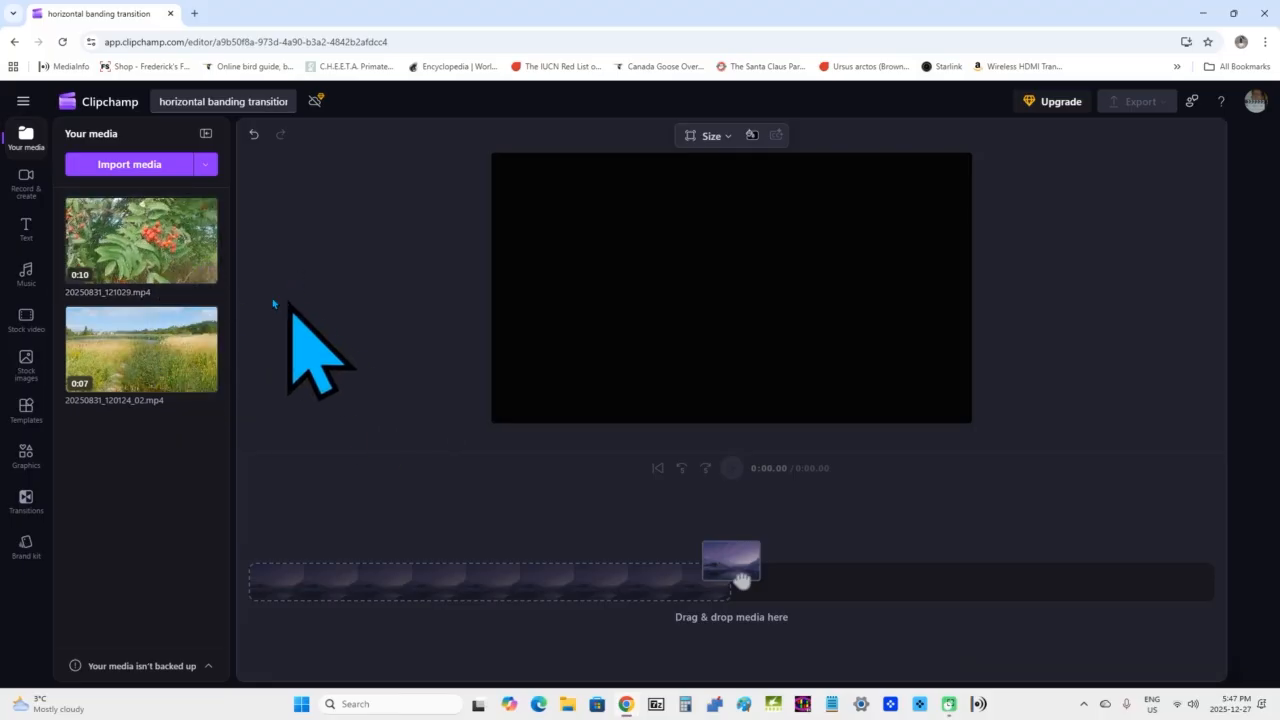
Add 20250831_121029.mp4 to the timeline, followed by 20250831_120124_02.mp4.
mouse_move(182, 268)
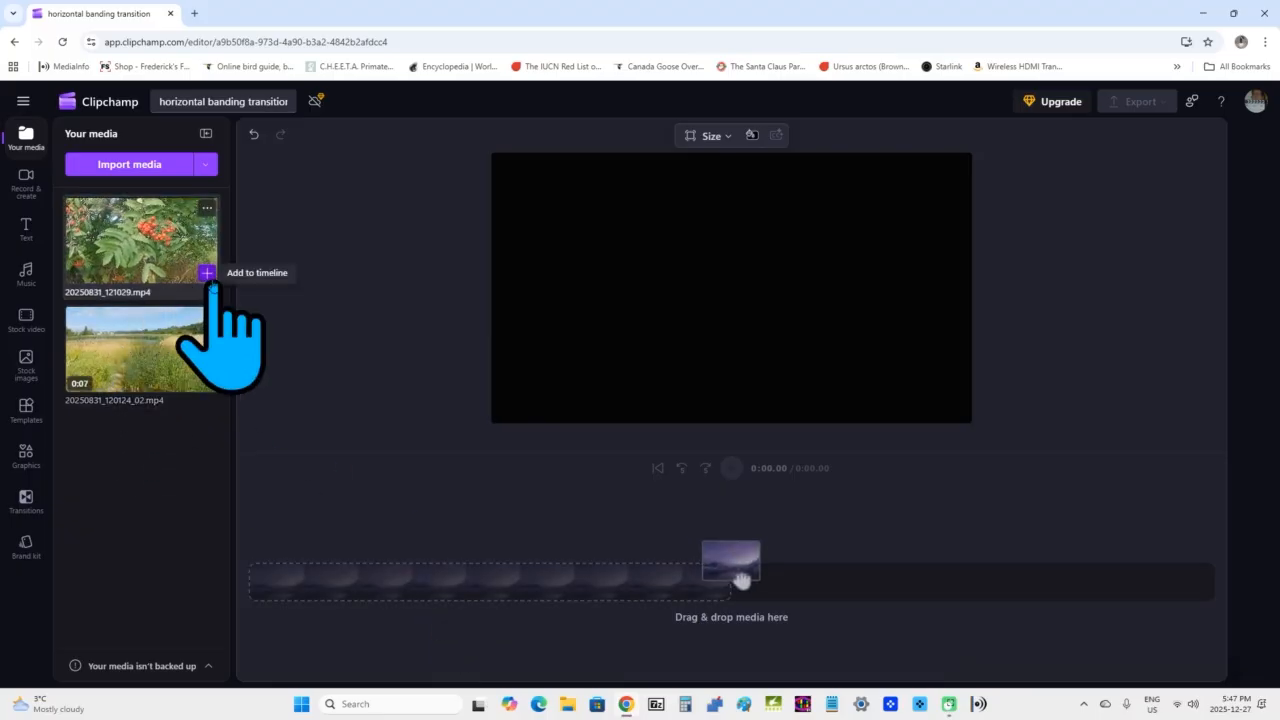
click(207, 274)
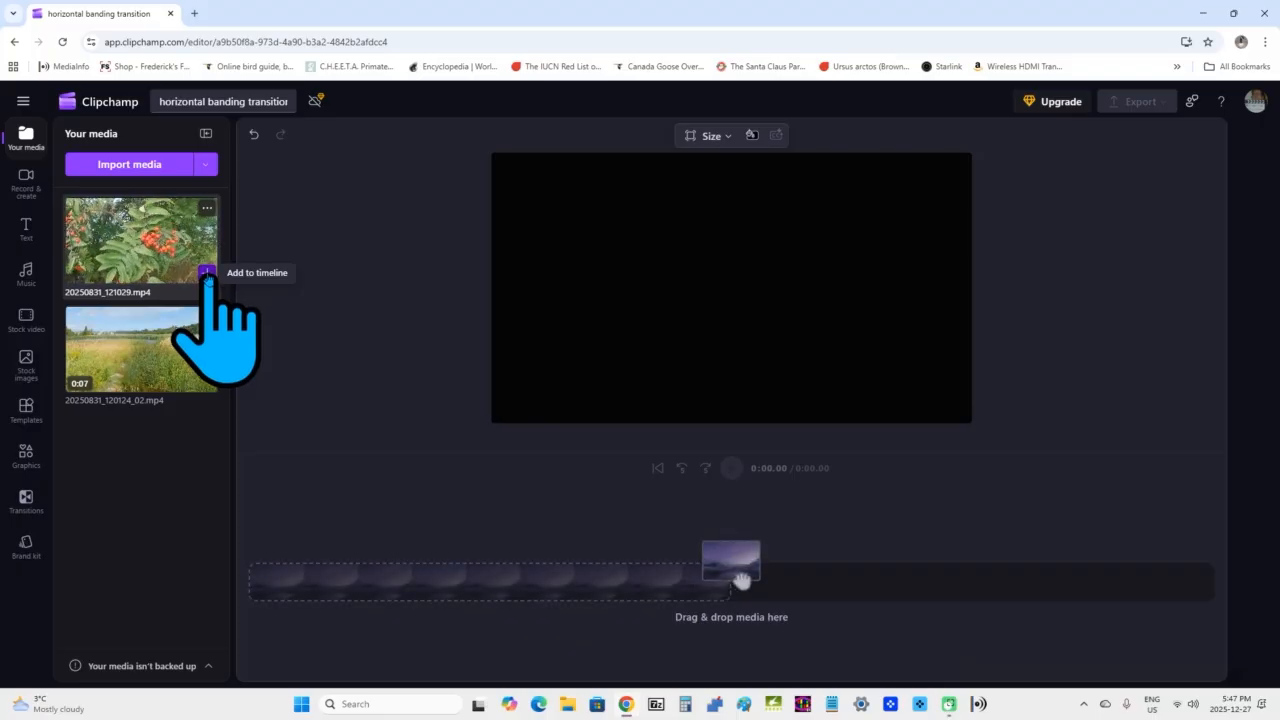
click(206, 272)
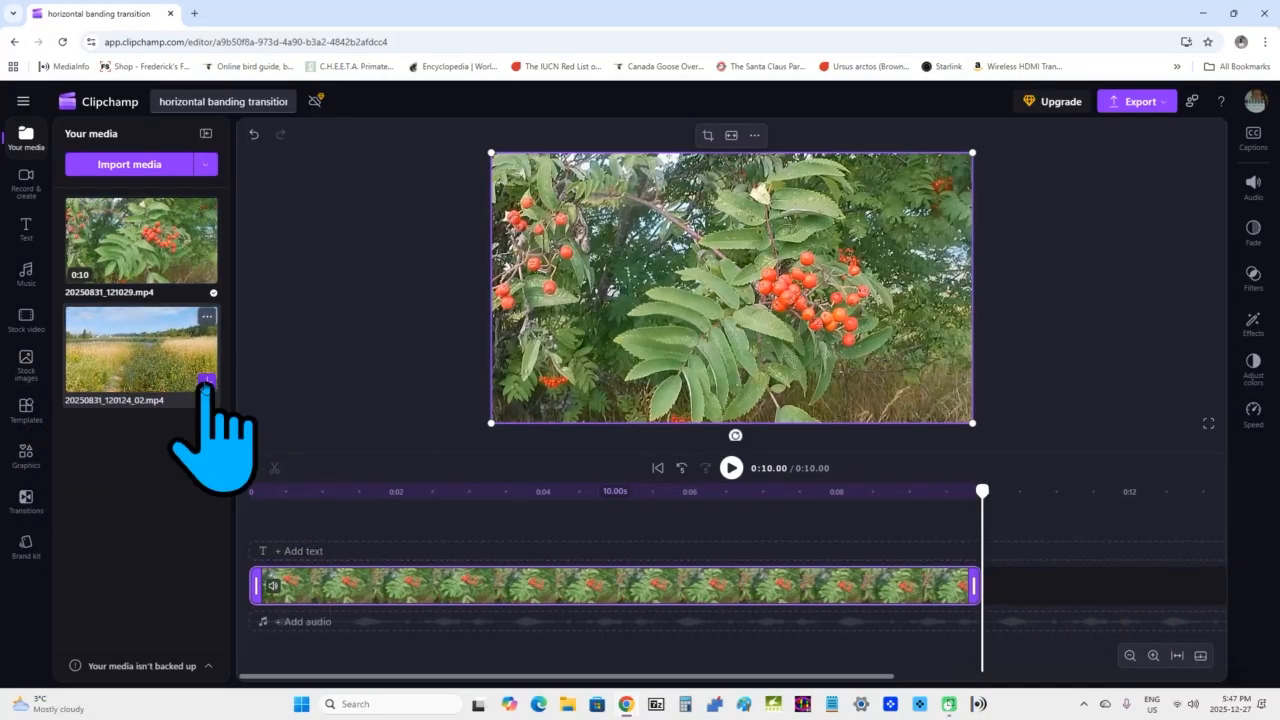
mouse_move(207, 379)
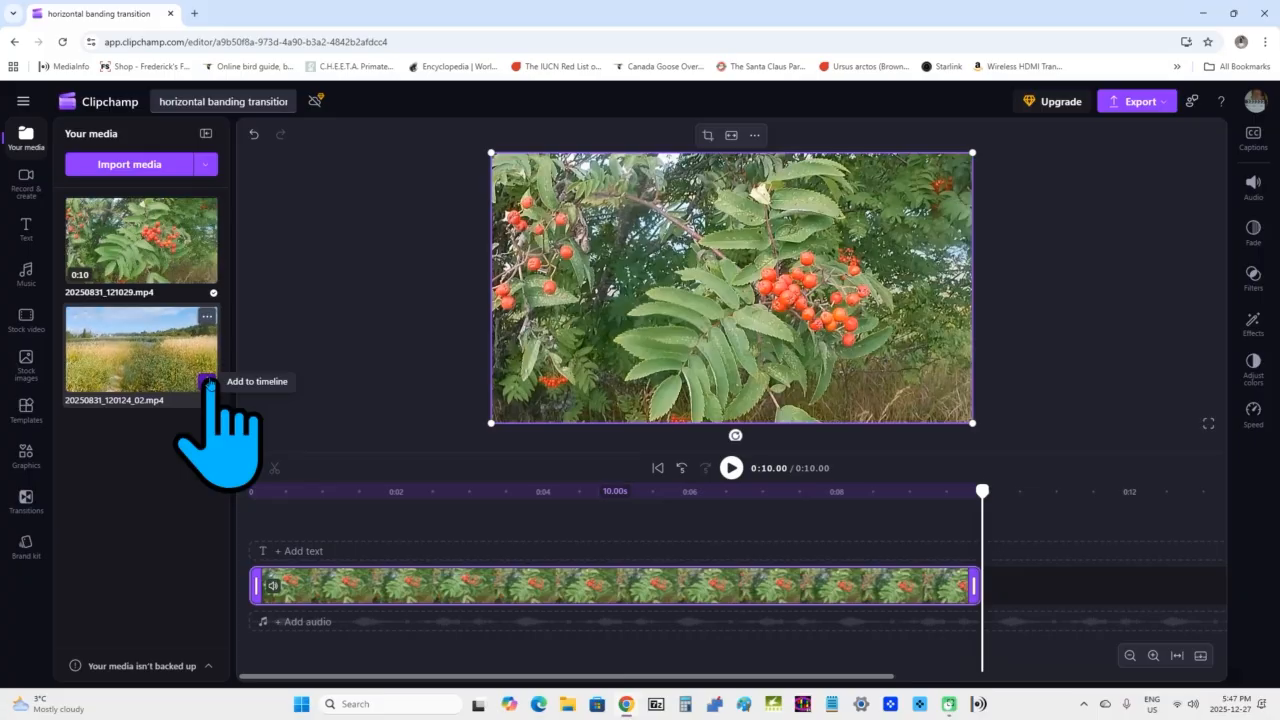
click(209, 381)
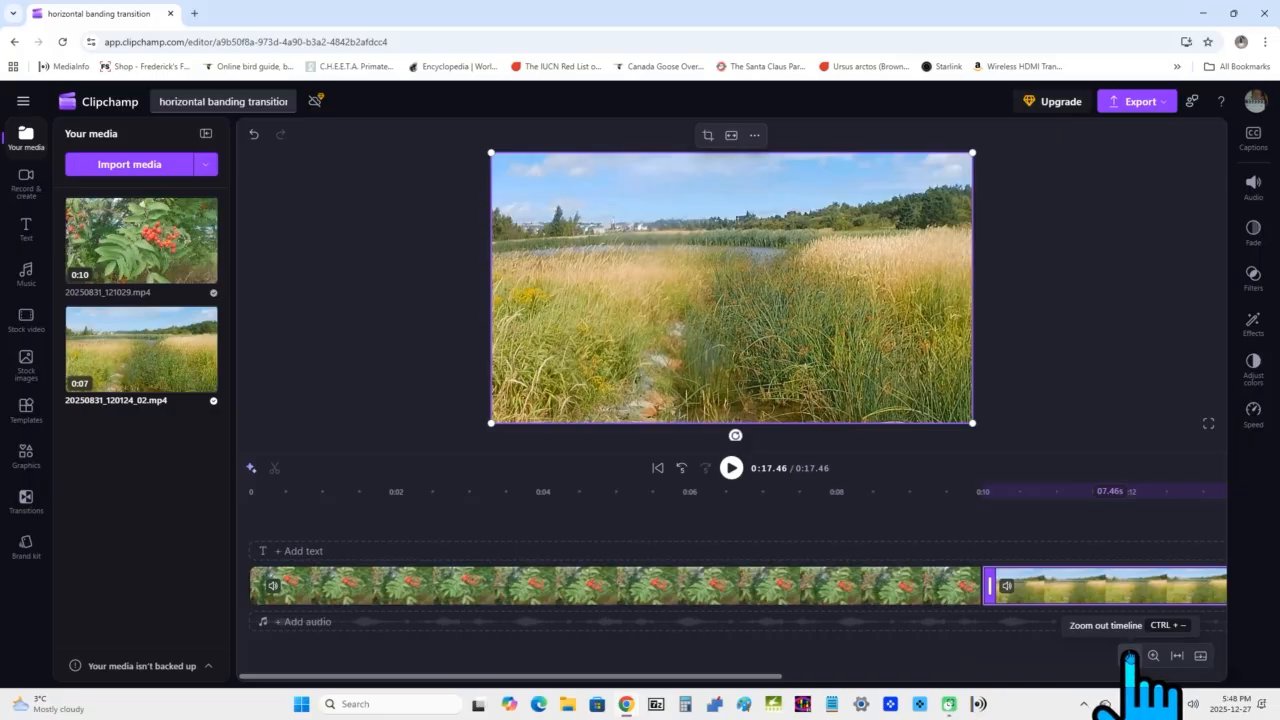
Fit both clips in the timeline view and play the sequence from the beginning.
click(1129, 657)
click(1129, 657)
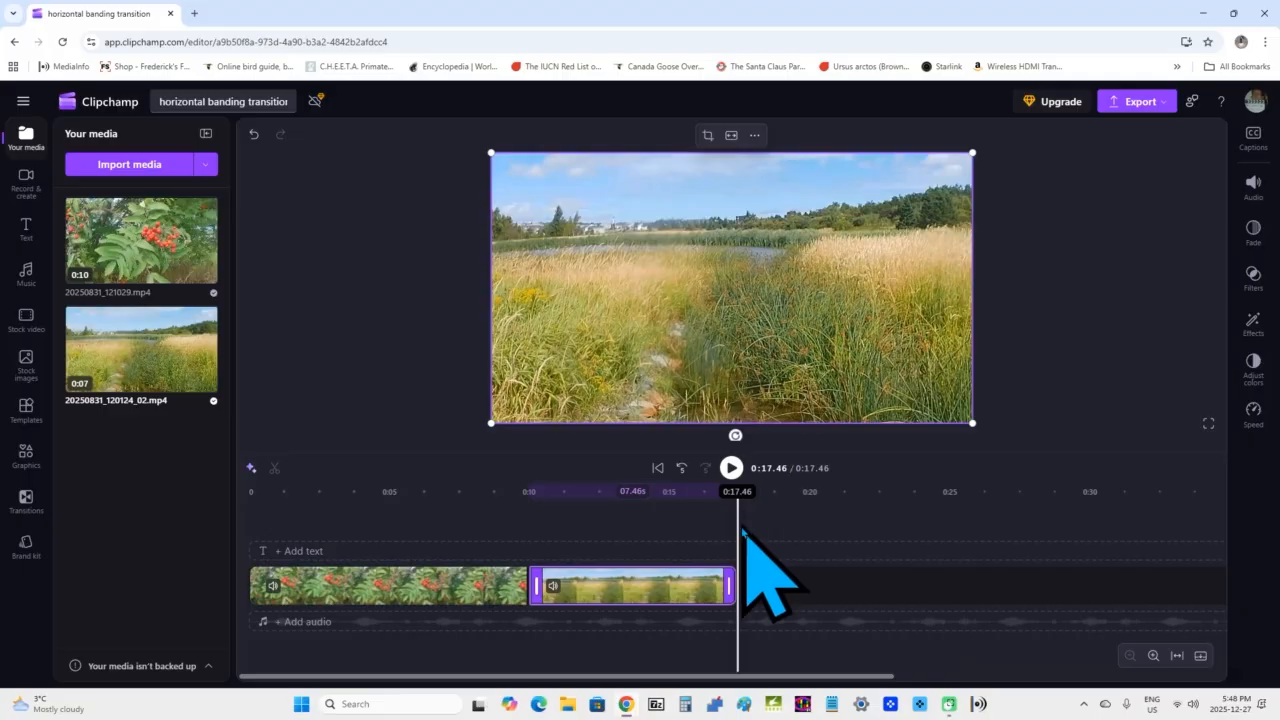
click(658, 468)
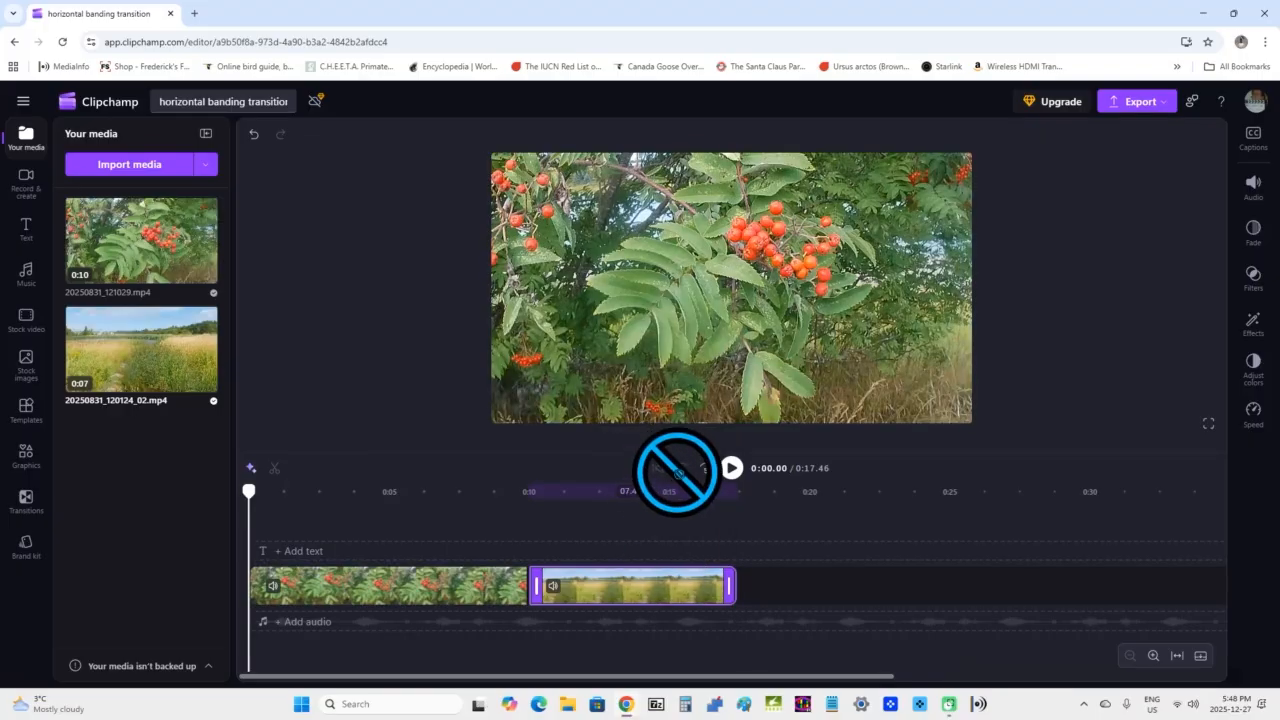
click(733, 468)
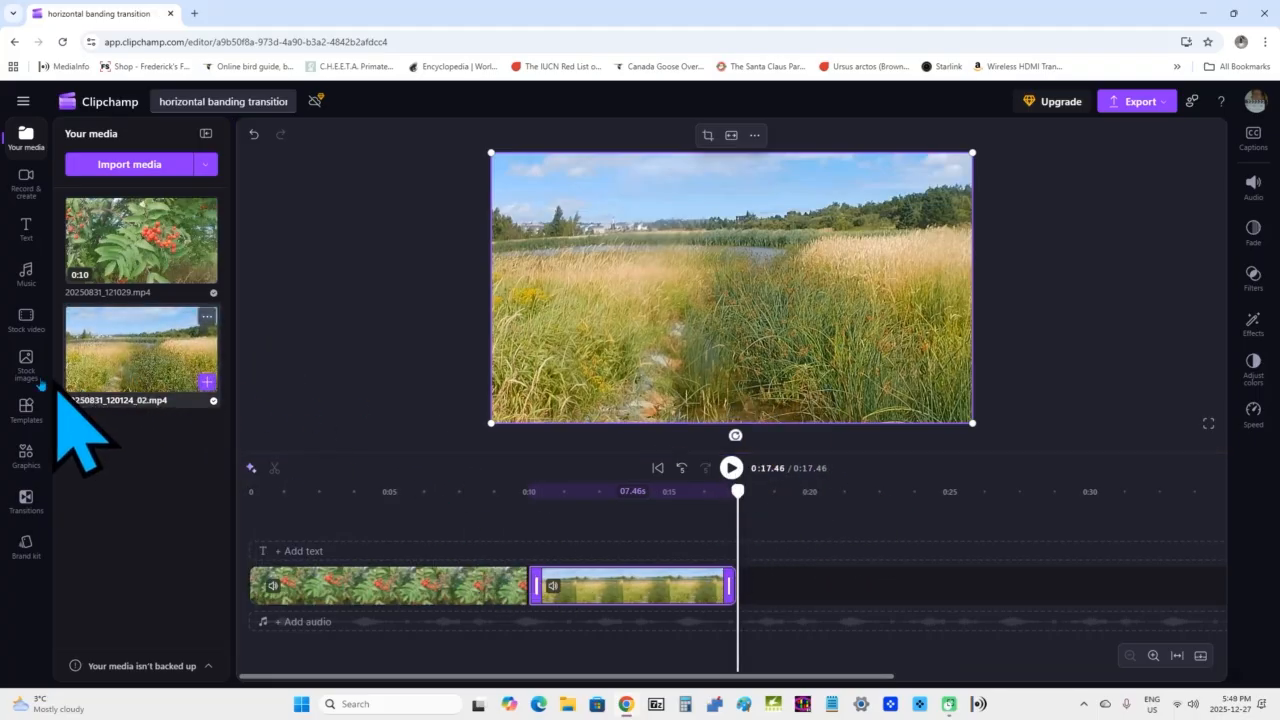
Place the Horizontal banding transition between the berry clip and the meadow clip on the timeline.
click(27, 497)
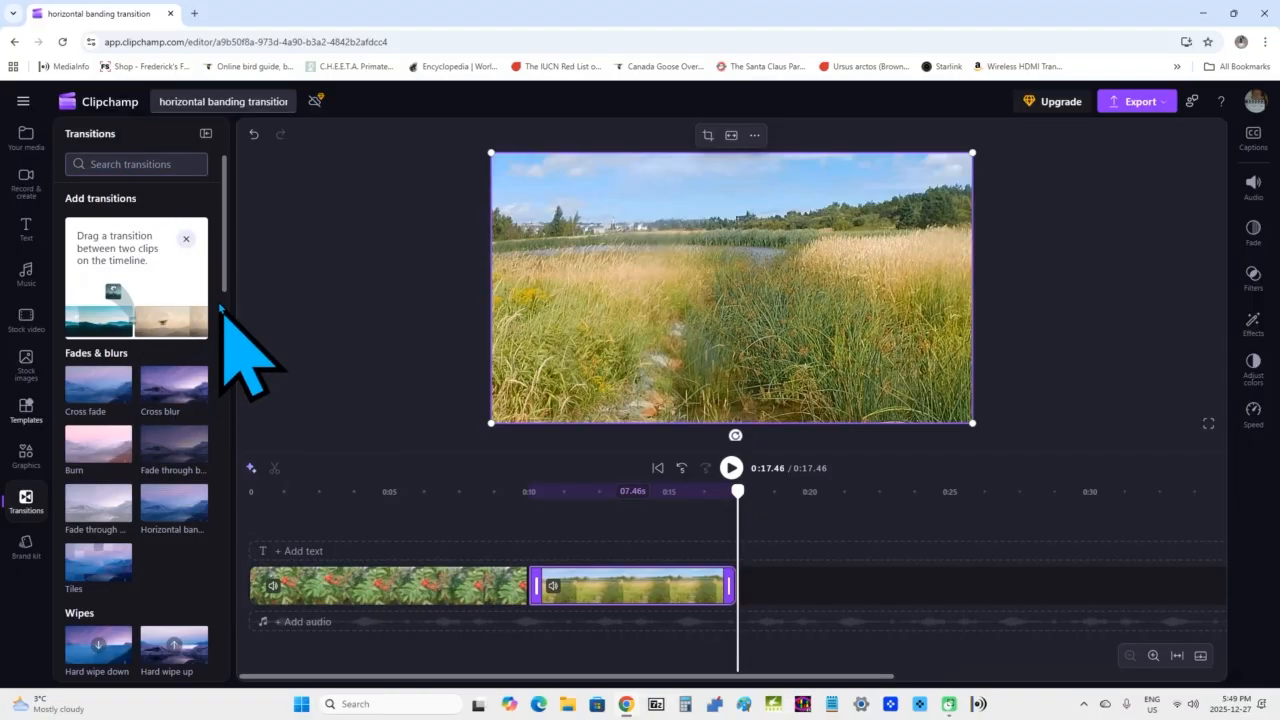
scroll(216, 340, down, 3)
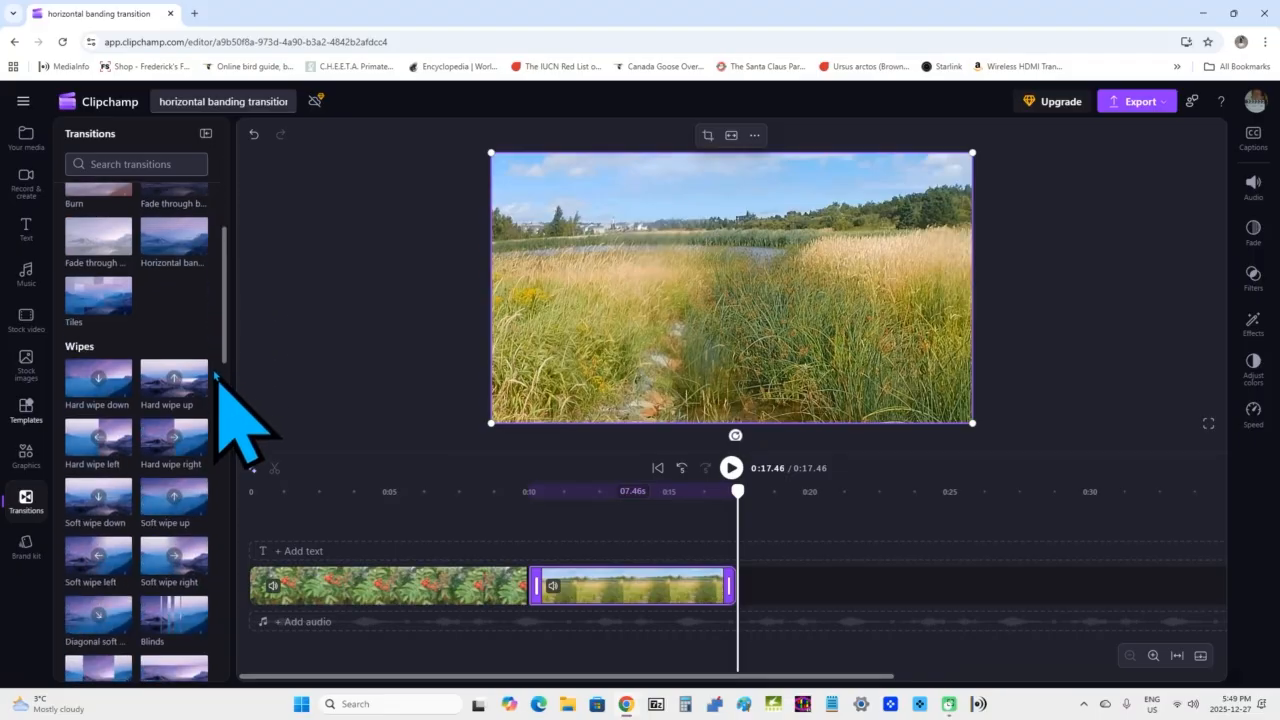
scroll(214, 370, up, 1)
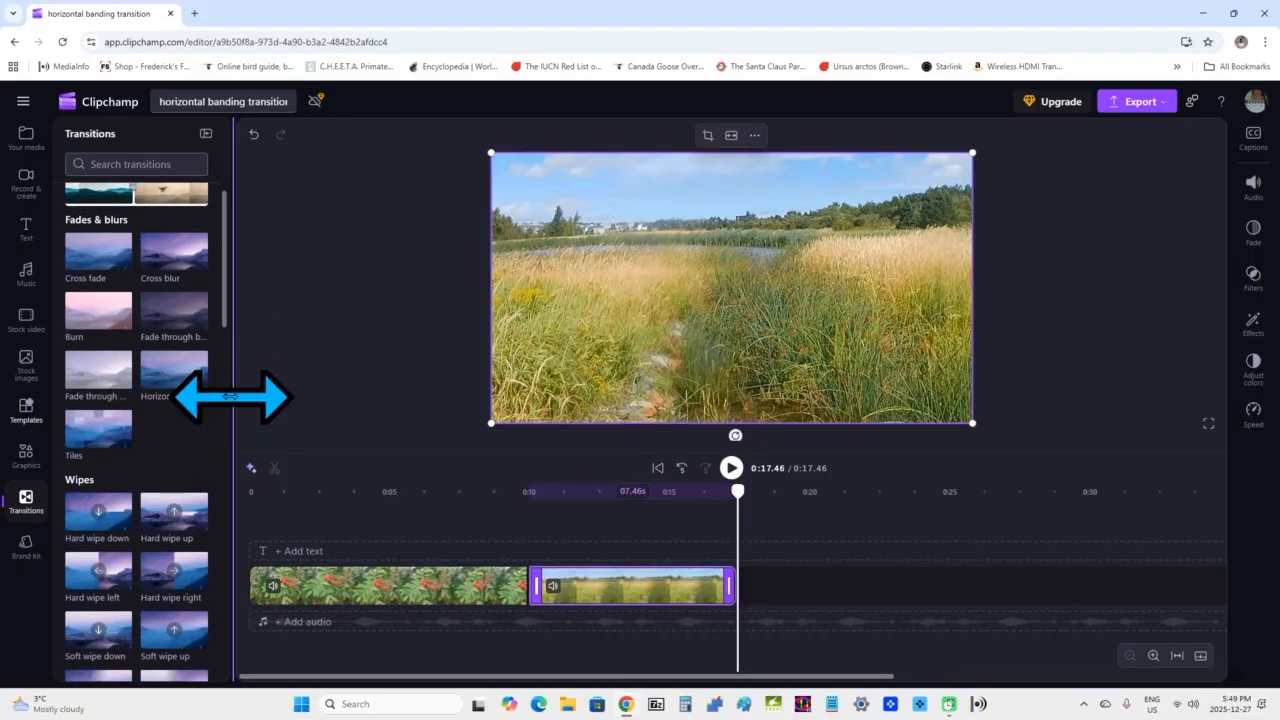
drag(230, 397, 278, 397)
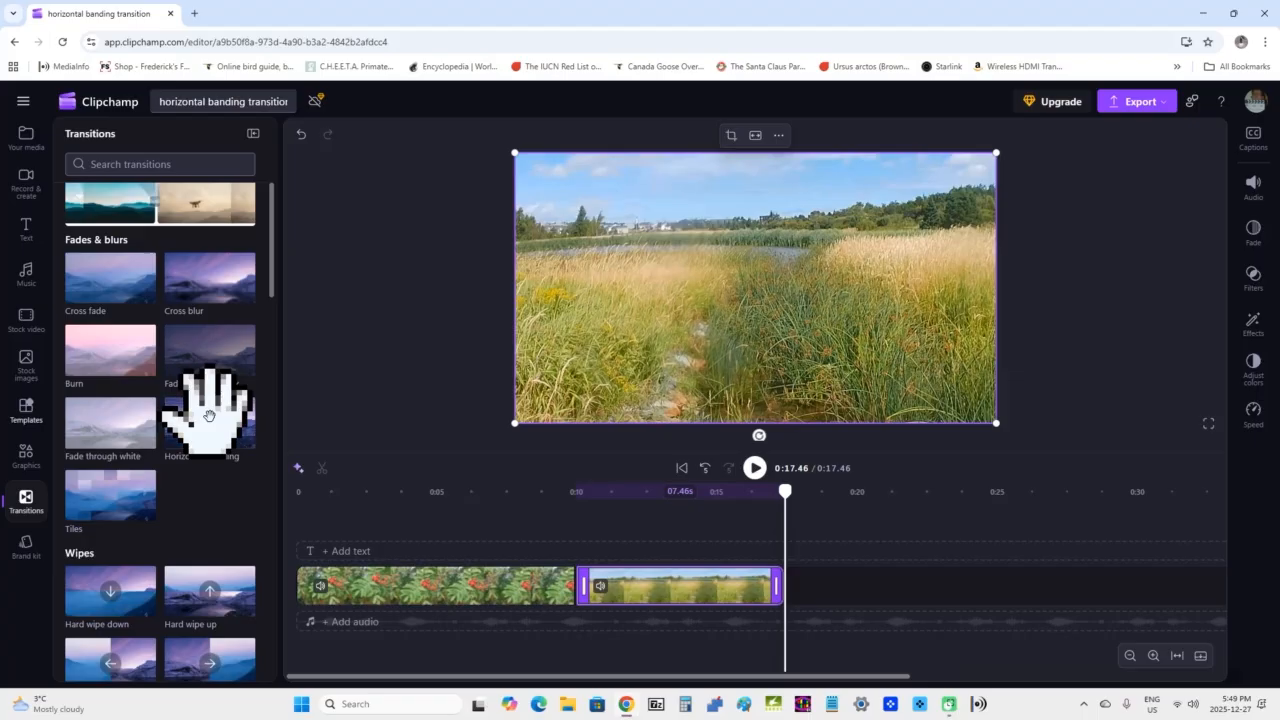
mouse_move(197, 416)
mouse_down()
mouse_move(243, 466)
mouse_move(433, 540)
mouse_move(527, 603)
mouse_move(580, 600)
mouse_move(575, 616)
mouse_move(578, 605)
mouse_up()
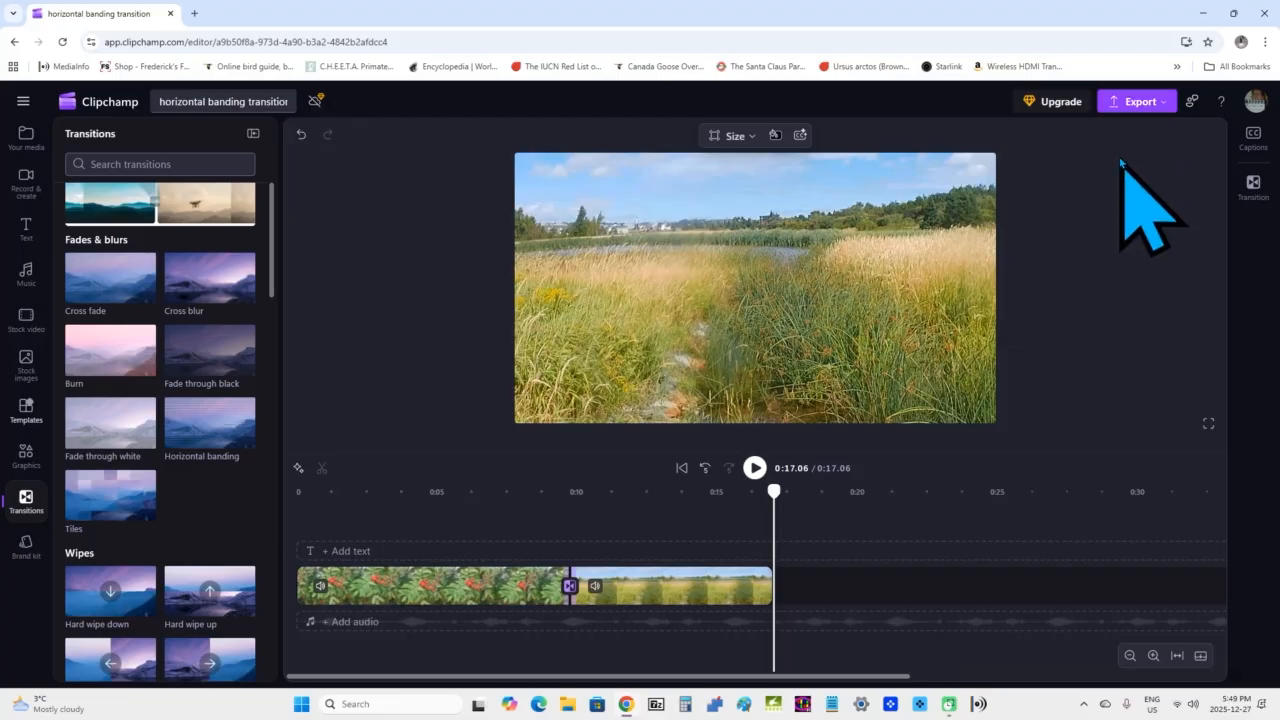
Export the finished video at 720p quality.
click(1137, 102)
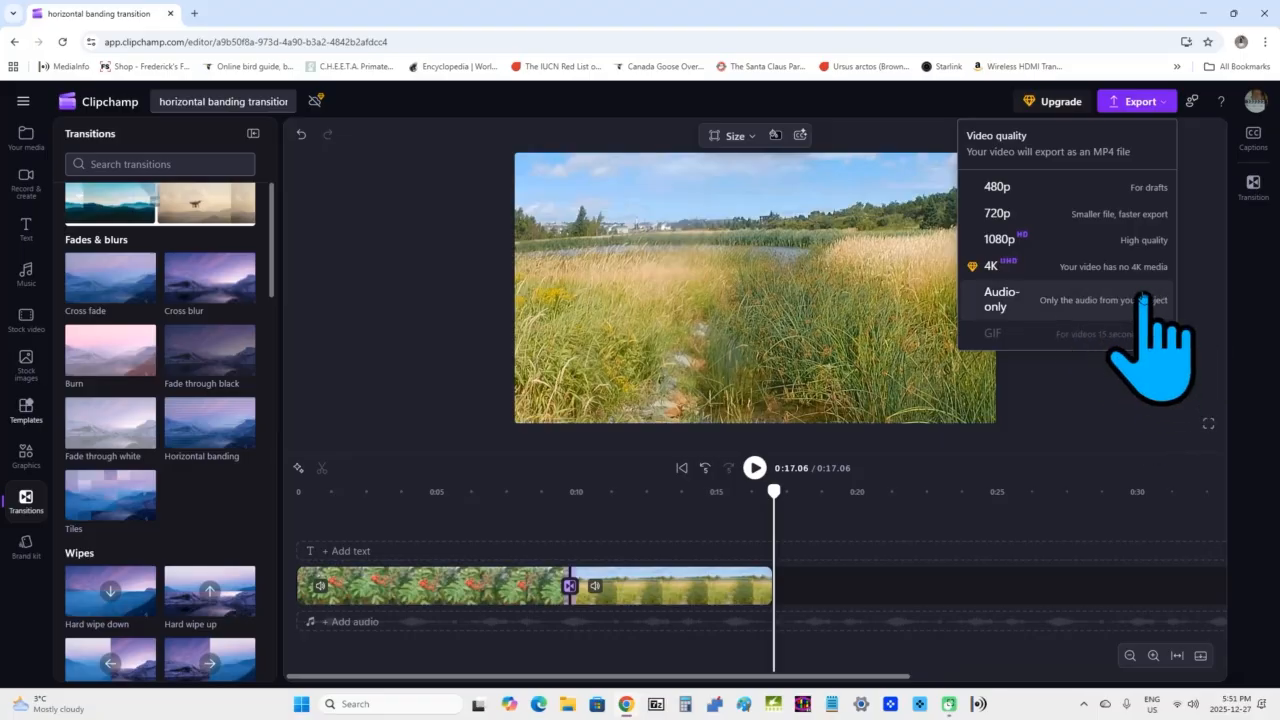
click(1132, 216)
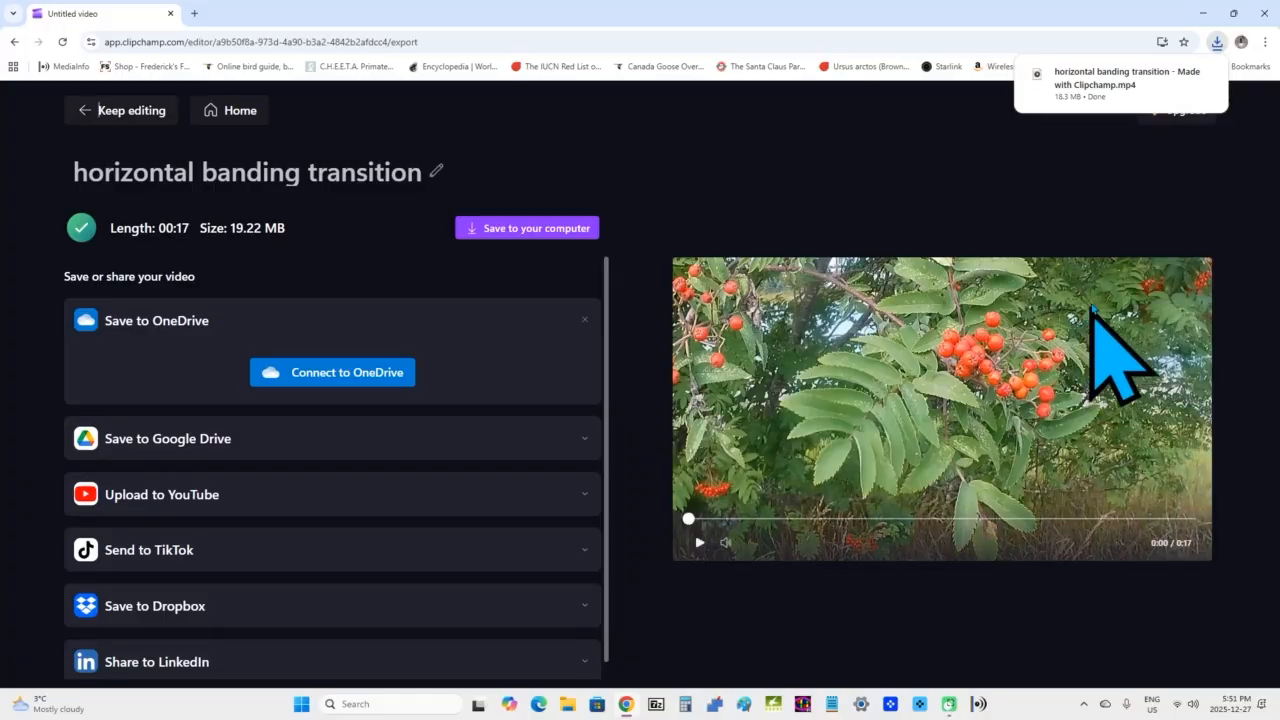
Save the exported video to the computer in the Desktop > sample clips > clipchamp > horizontal banding transition folder.
mouse_move(1090, 80)
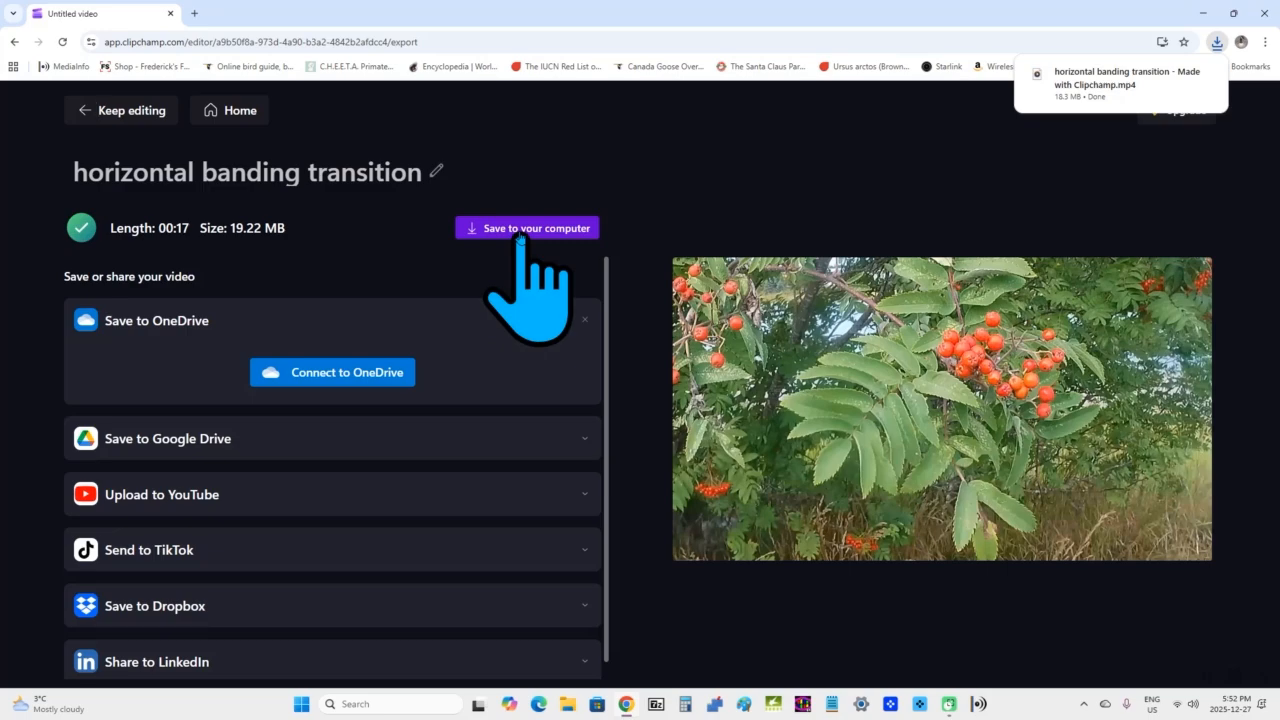
click(519, 236)
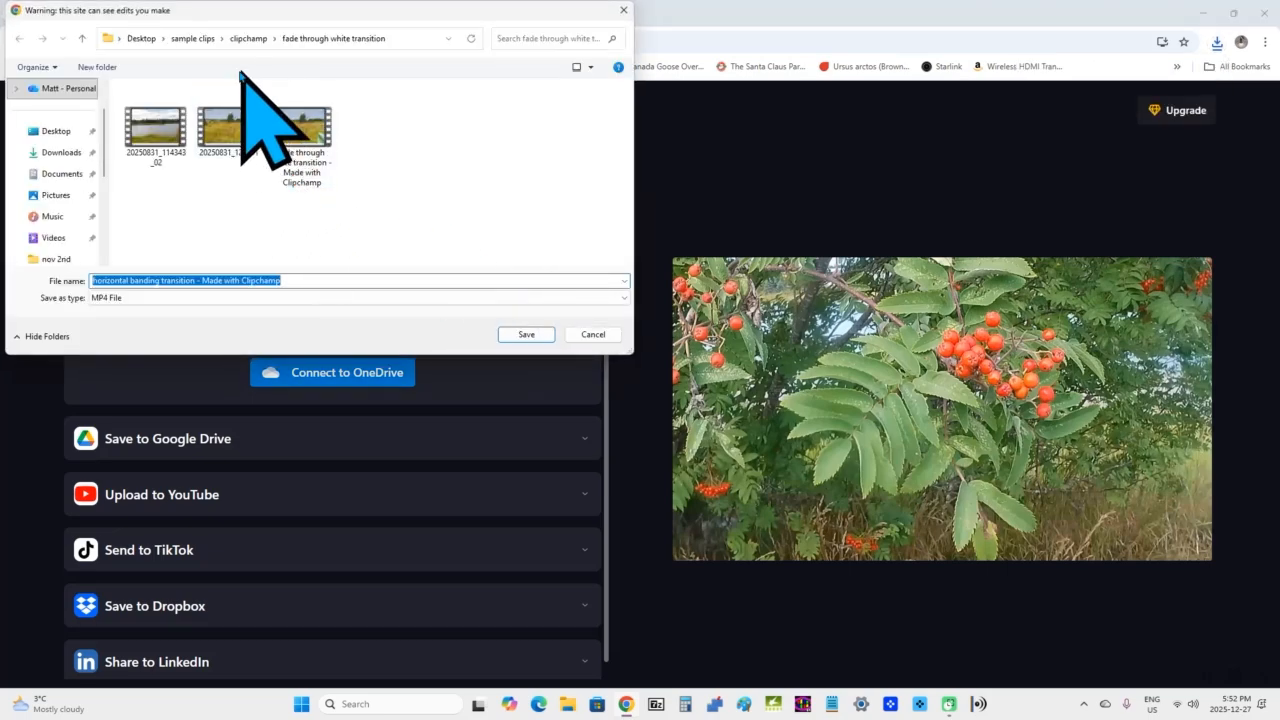
click(243, 40)
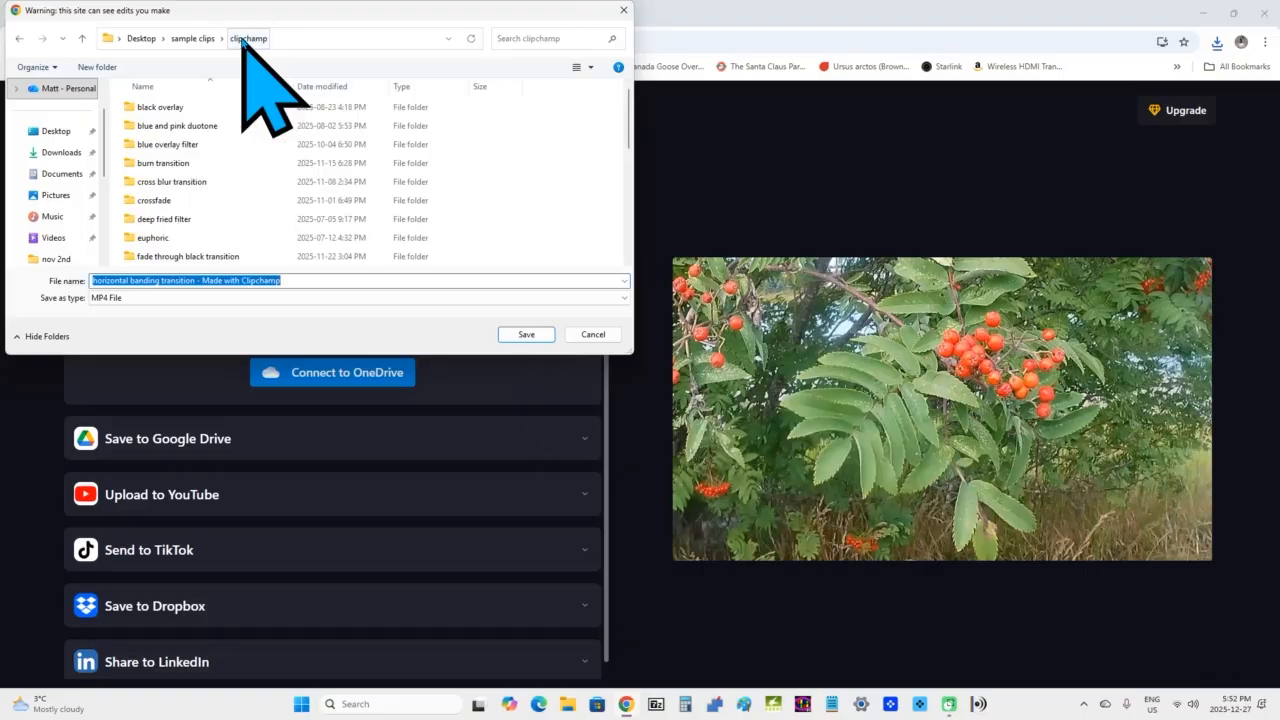
scroll(230, 235, down, 5)
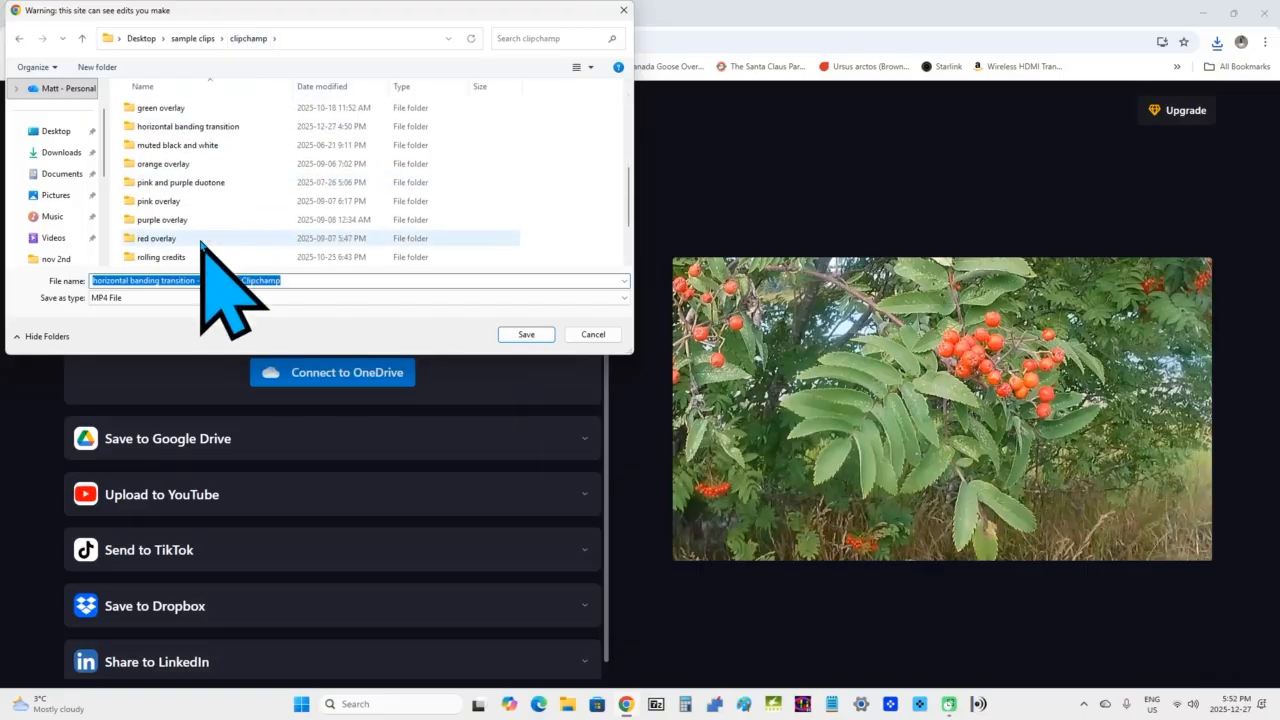
double_click(220, 130)
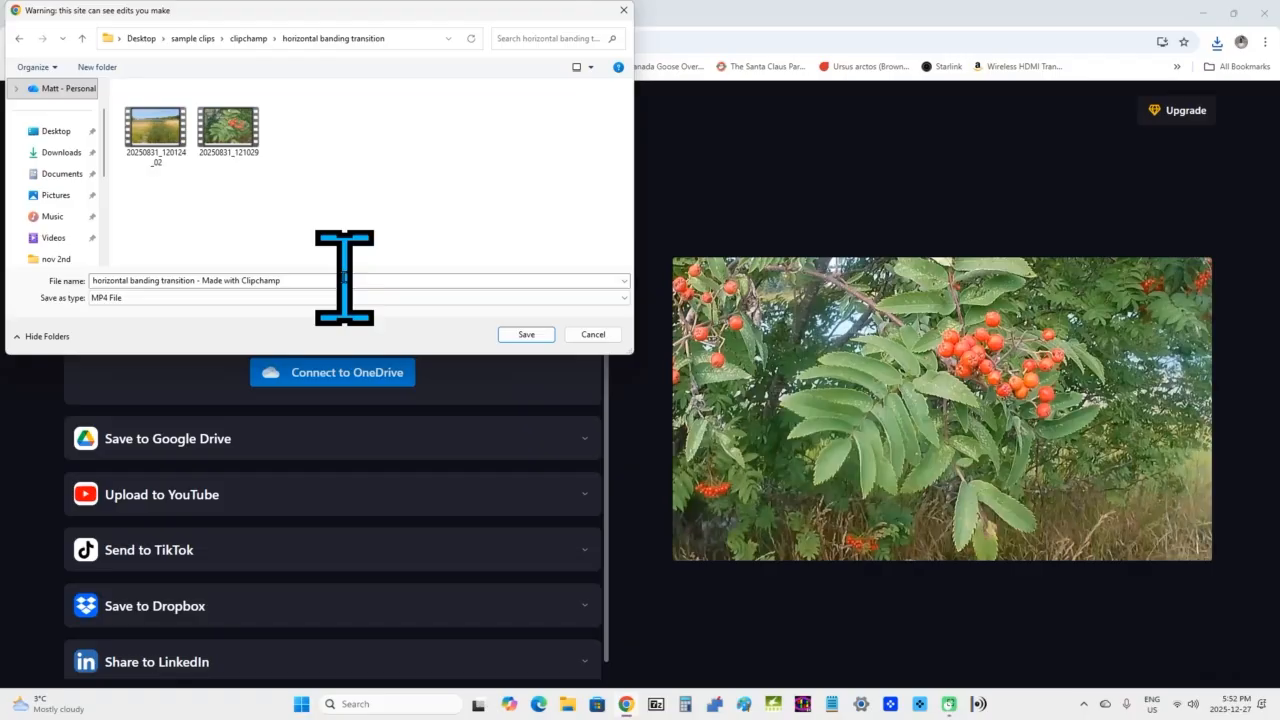
click(526, 335)
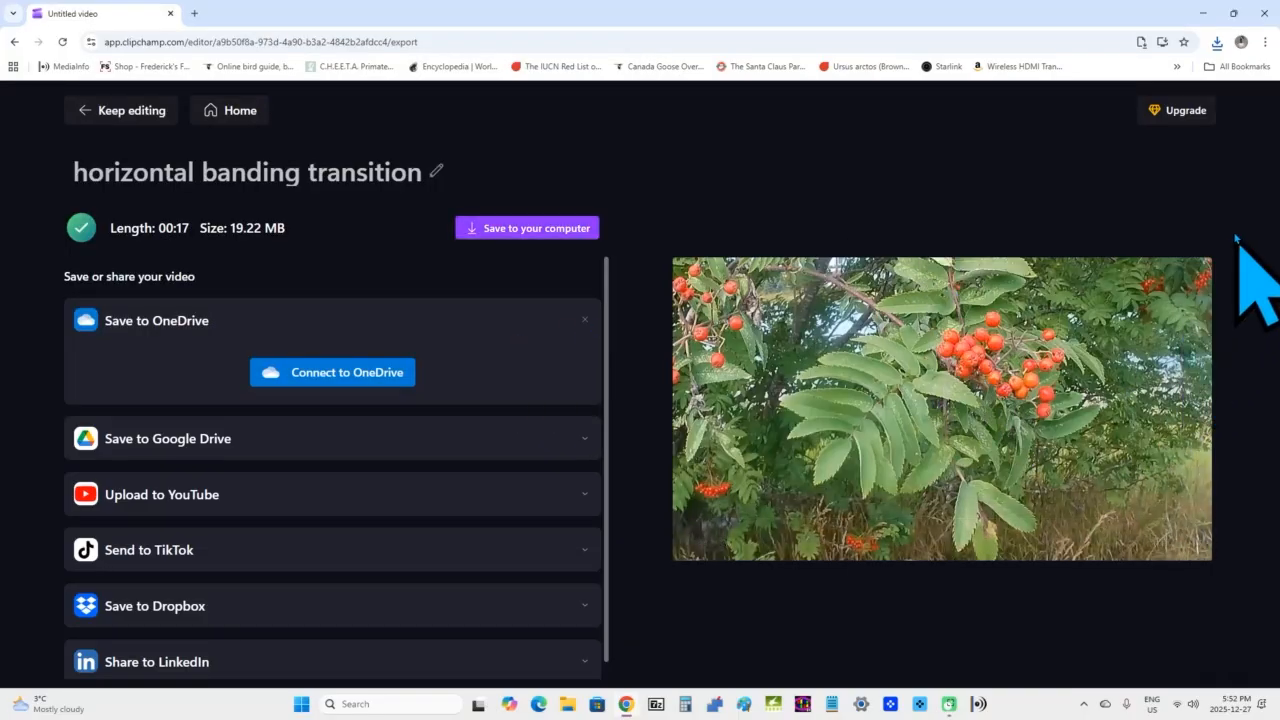
Open the saved video from the desktop's sample clips > clipchamp > horizontal banding transition folder and play it full screen.
click(1205, 13)
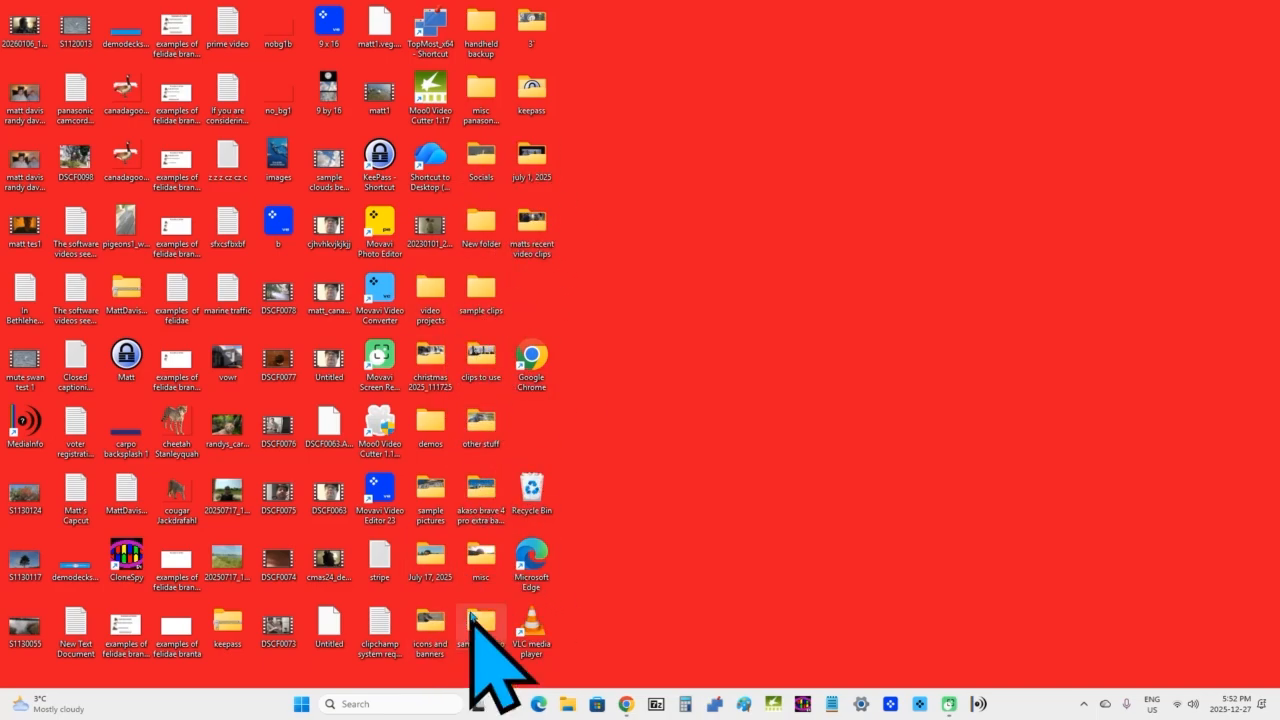
double_click(470, 290)
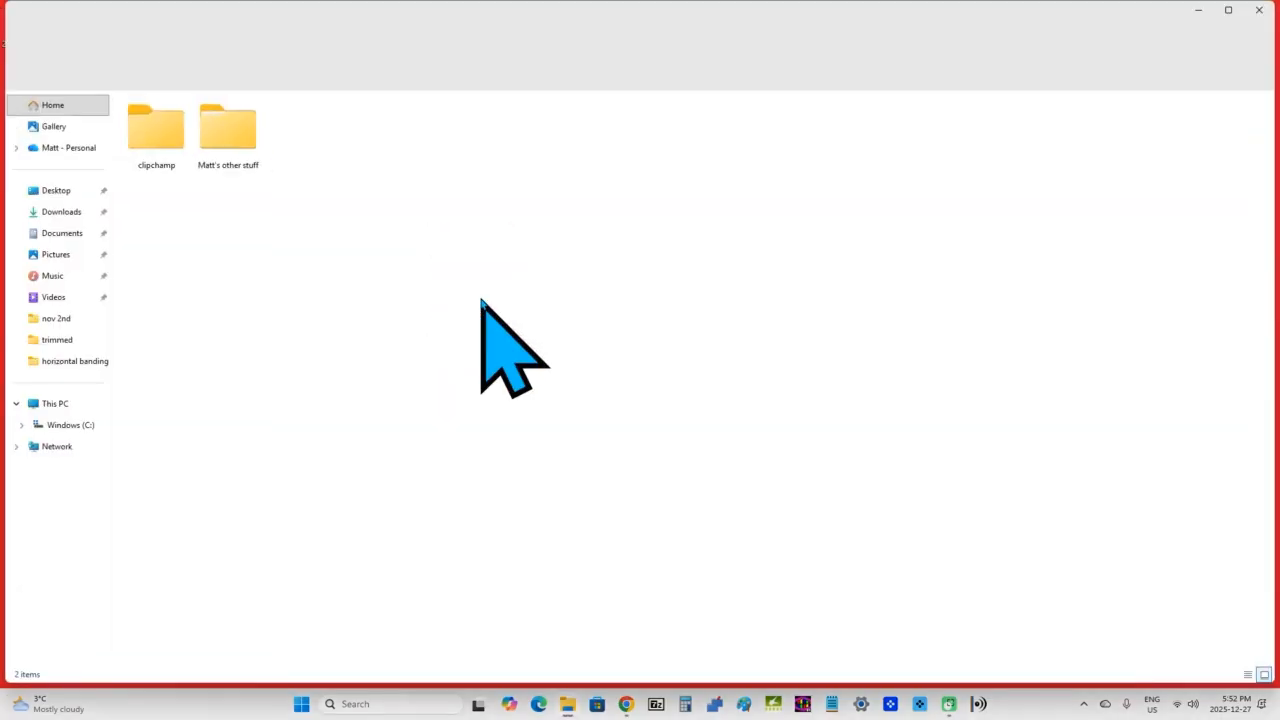
double_click(167, 155)
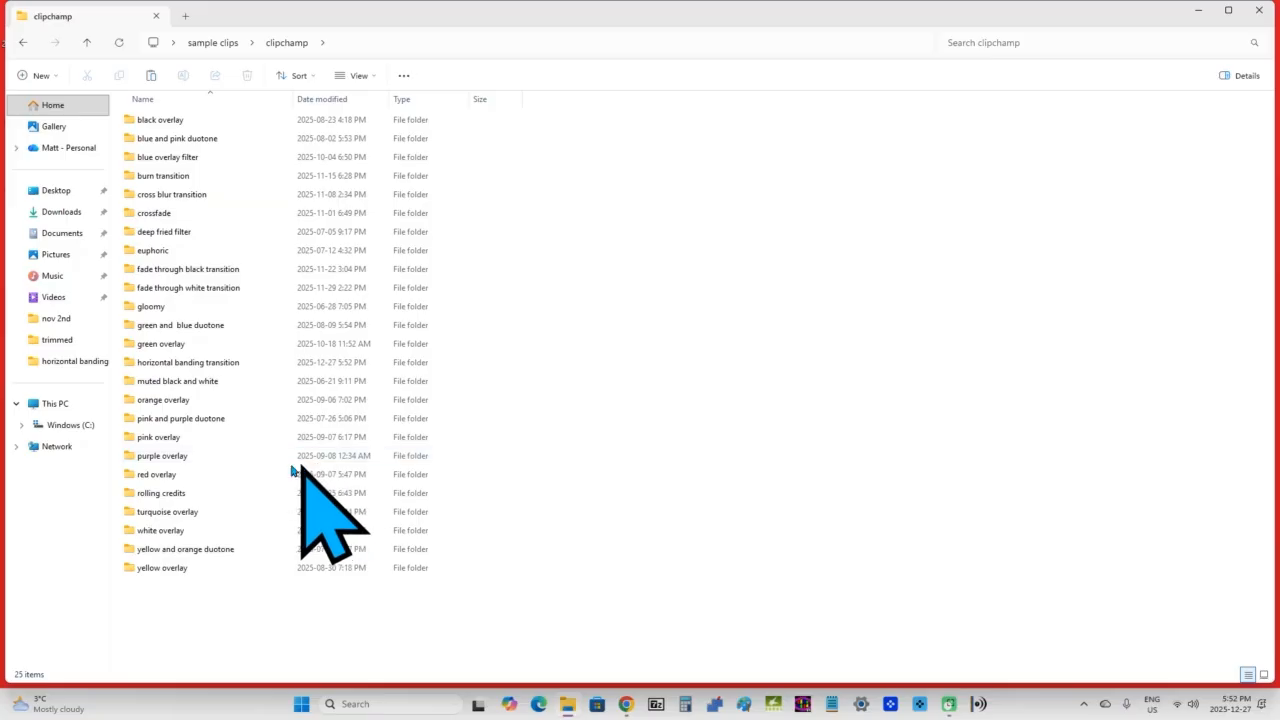
double_click(240, 363)
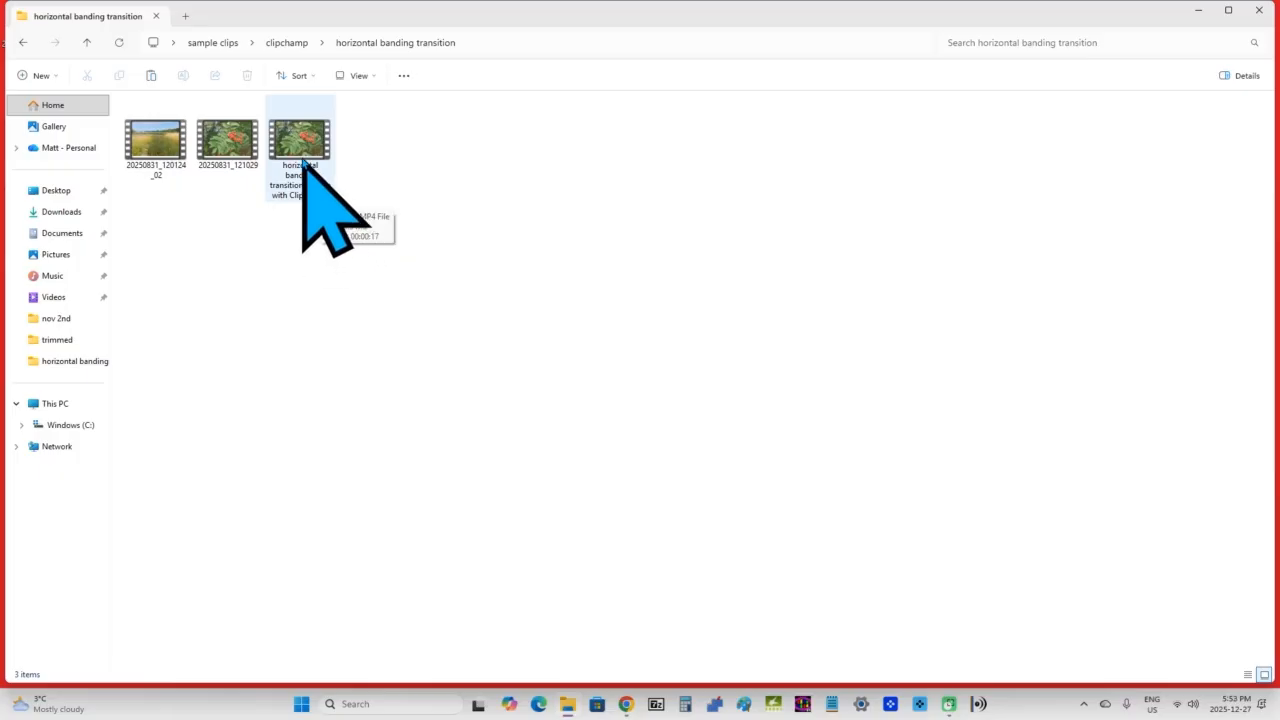
click(303, 163)
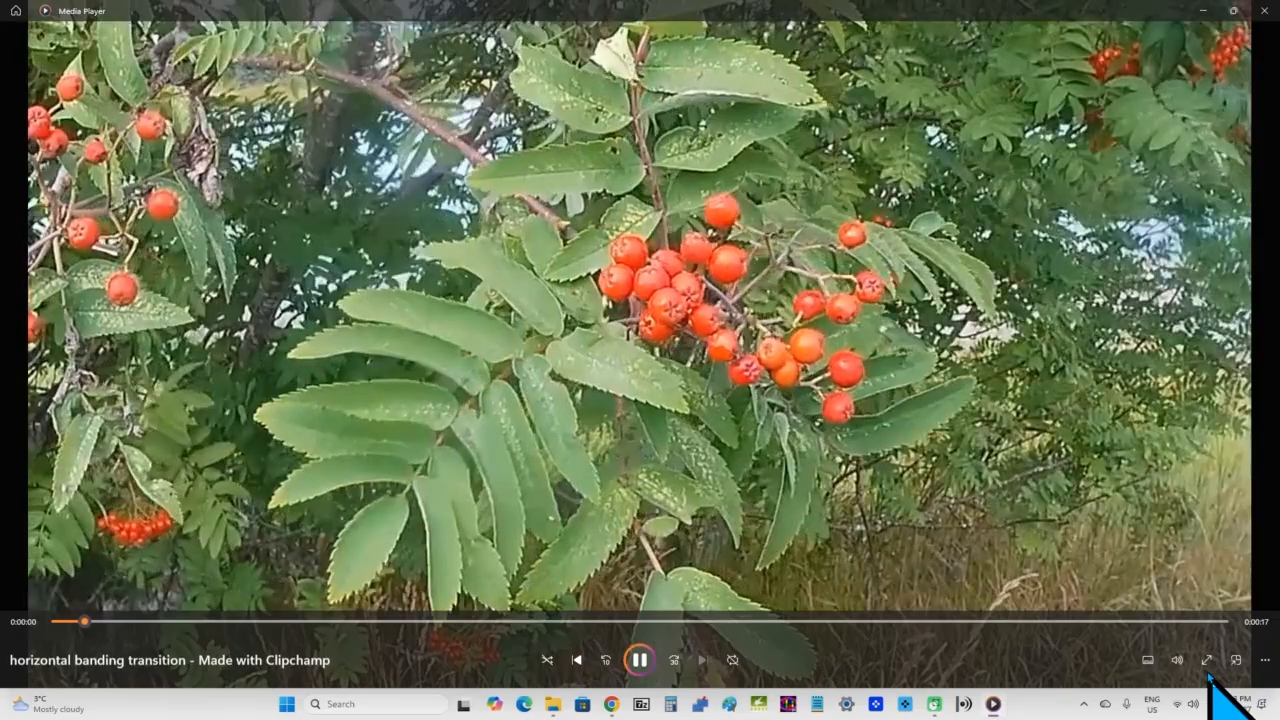
click(1207, 661)
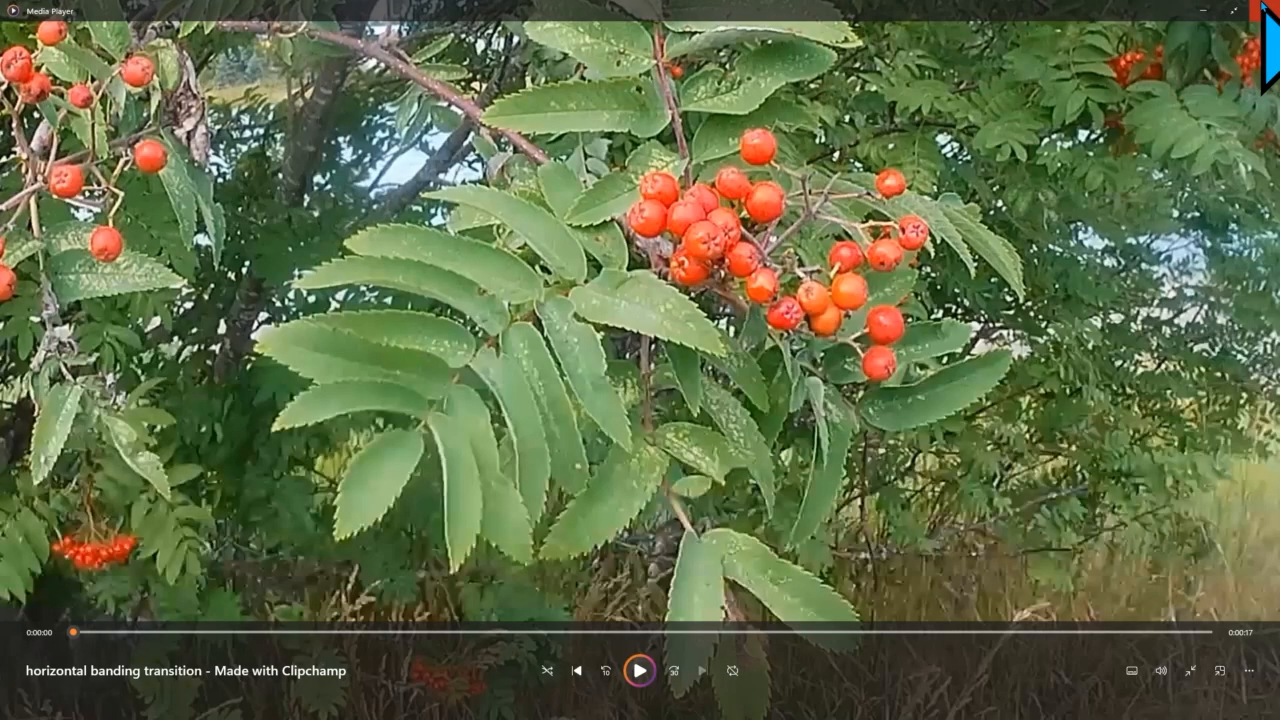
Close the video player and folder window, and return to editing the project in Clipchamp.
click(1258, 10)
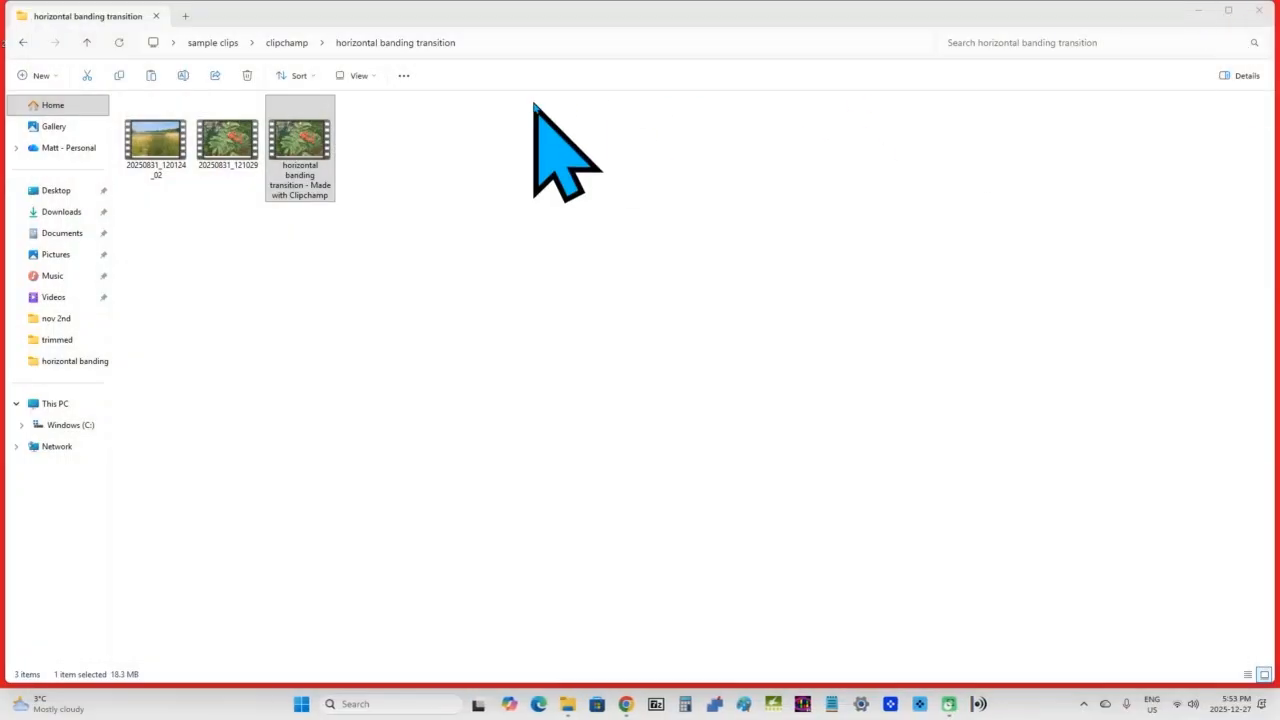
click(1258, 10)
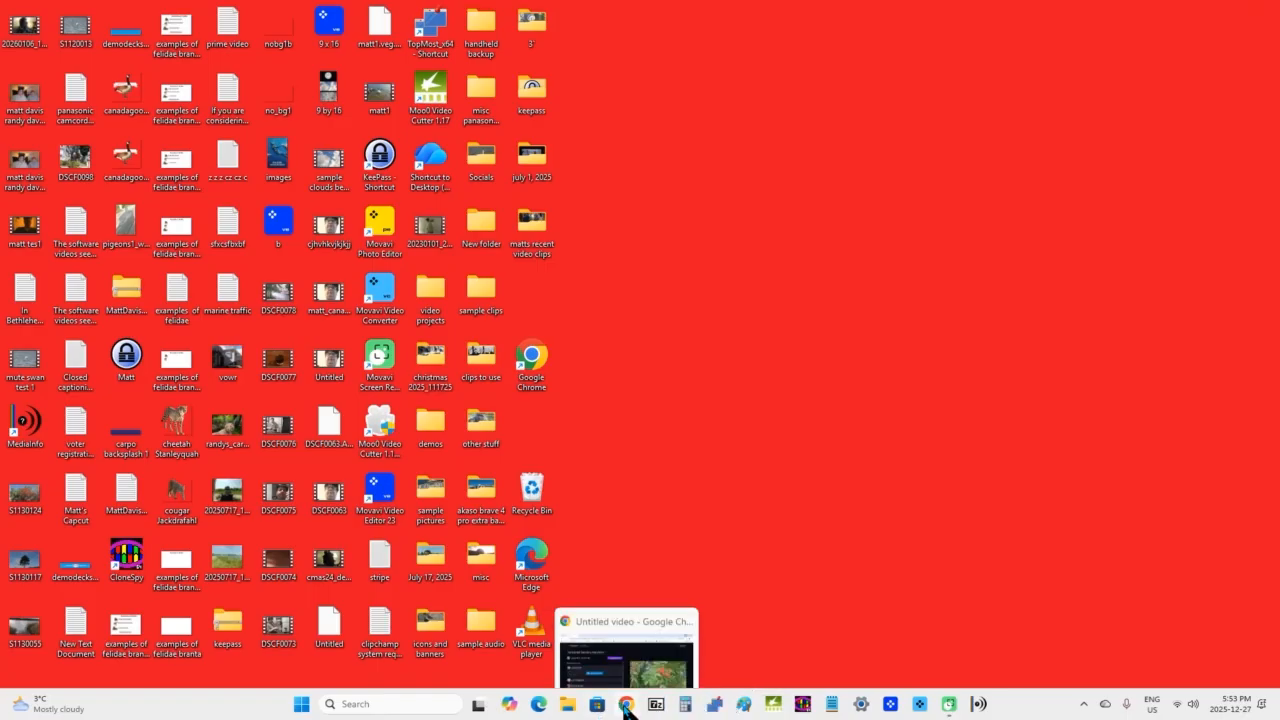
click(626, 708)
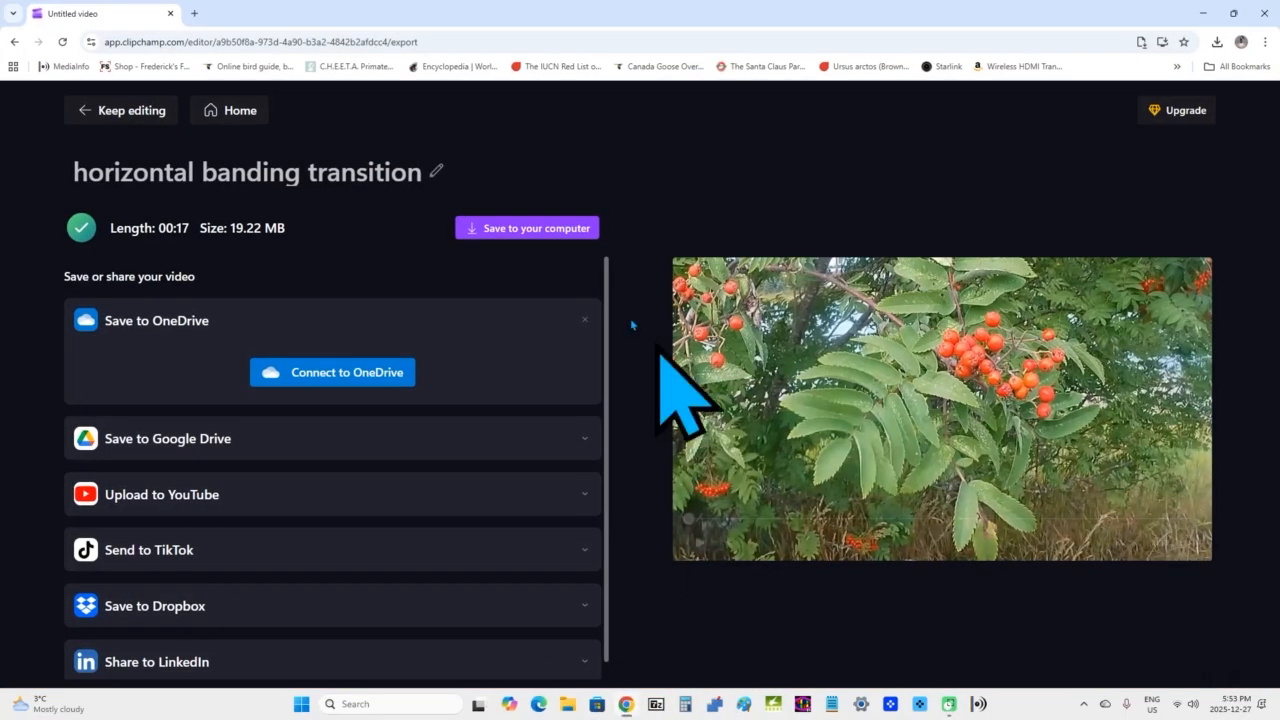
click(130, 110)
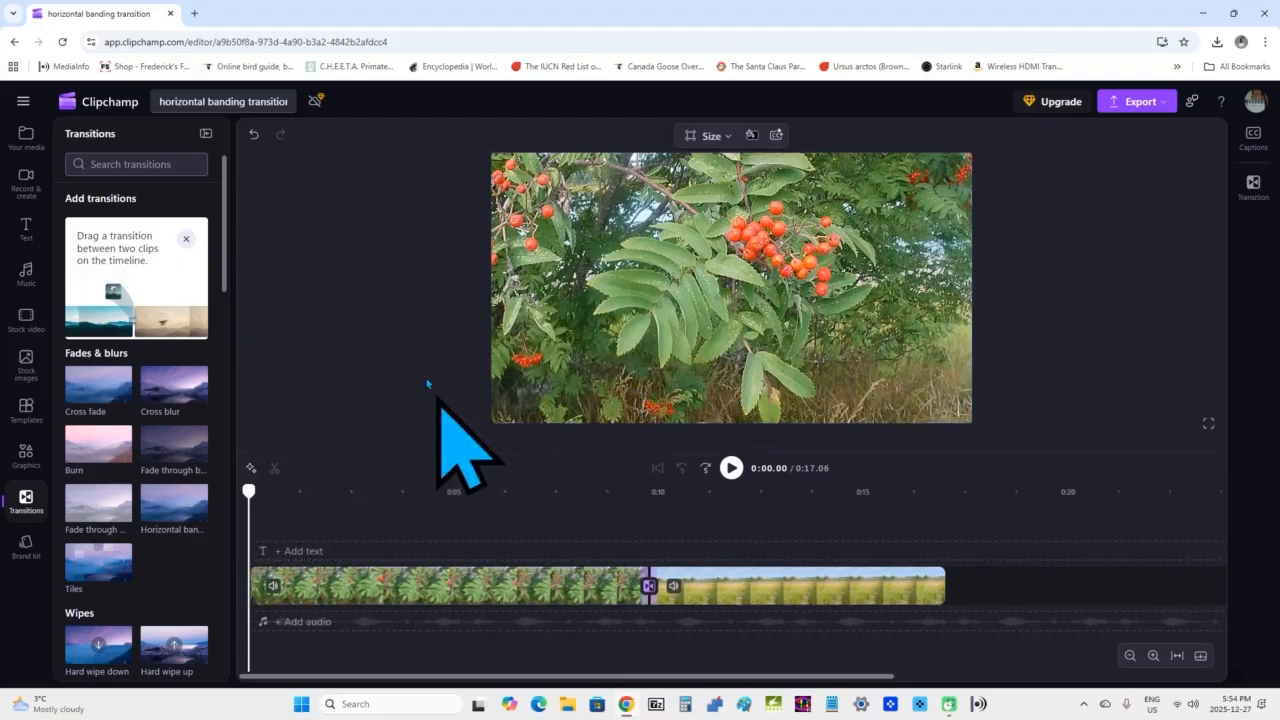
Go back to the Clipchamp home page and reopen the horizontal banding transition project from the saved videos.
click(23, 102)
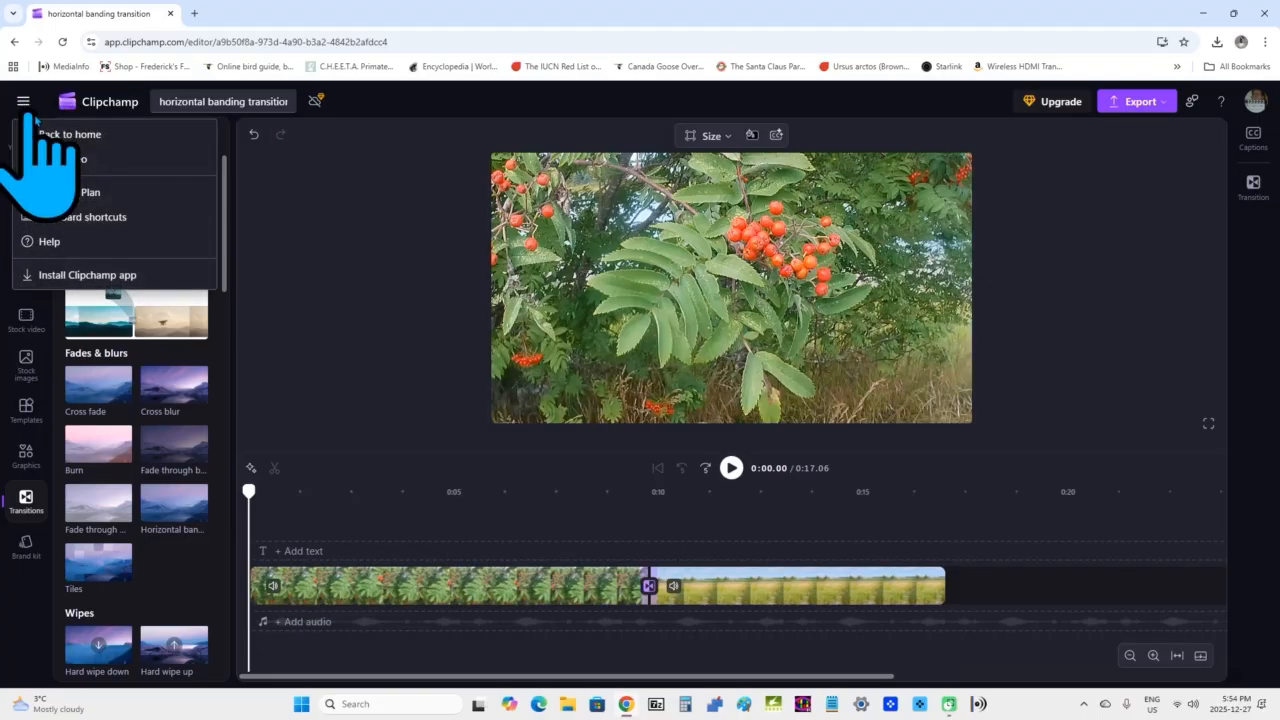
click(101, 134)
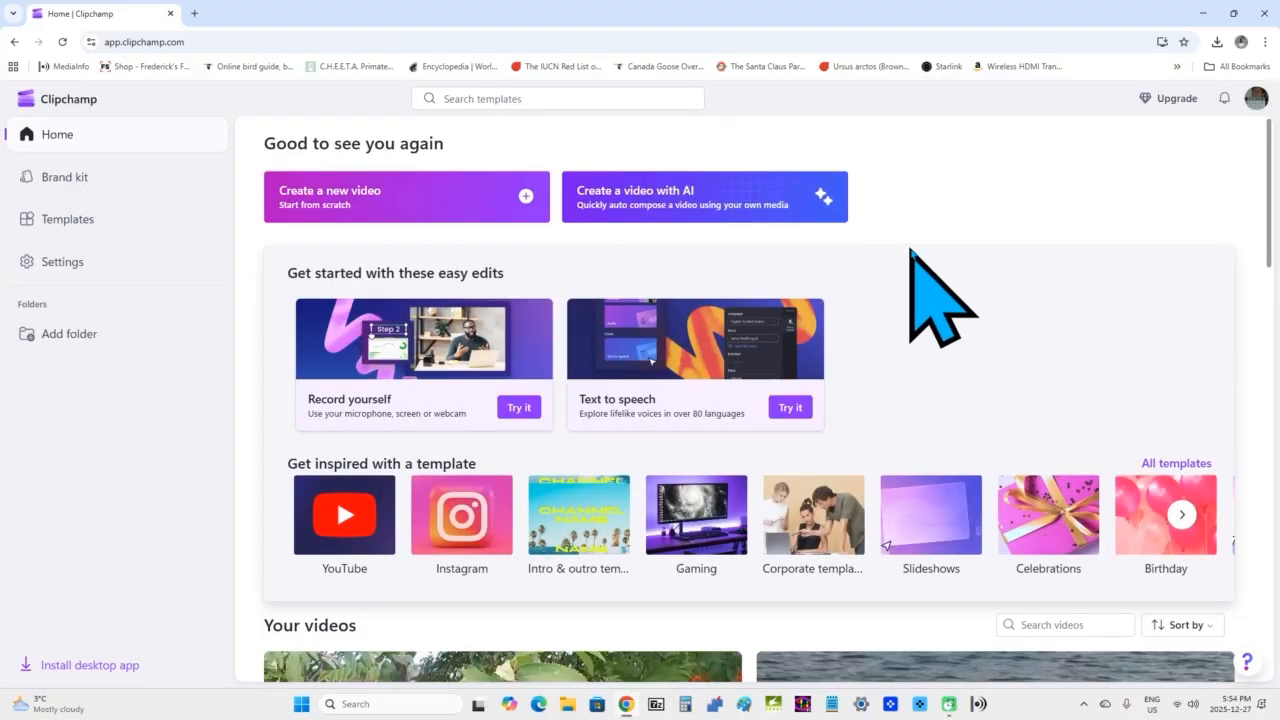
scroll(914, 260, down, 4)
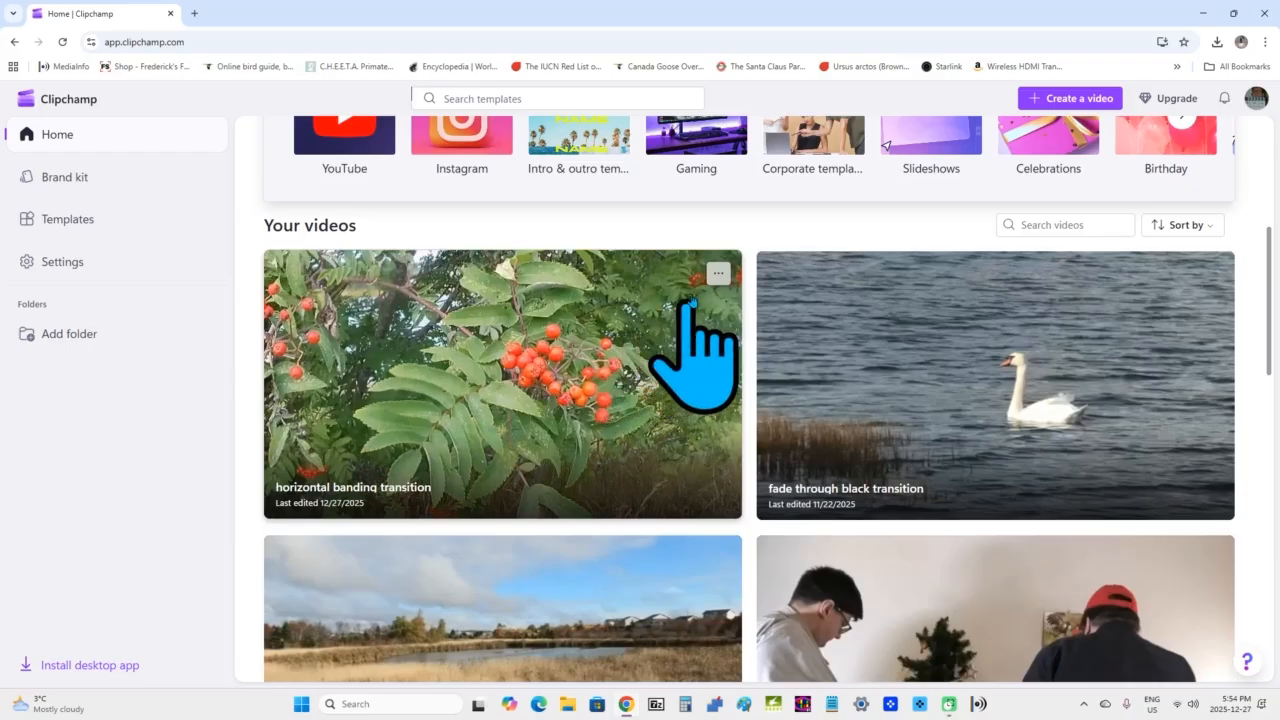
click(540, 343)
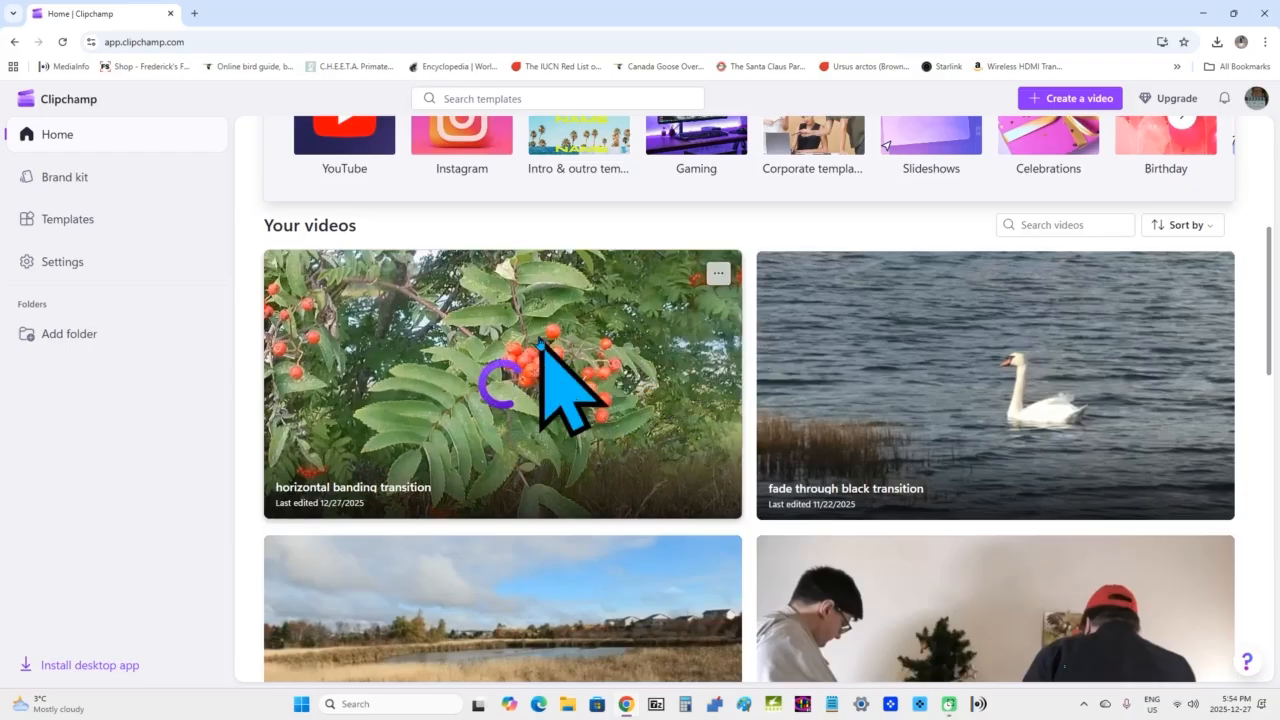